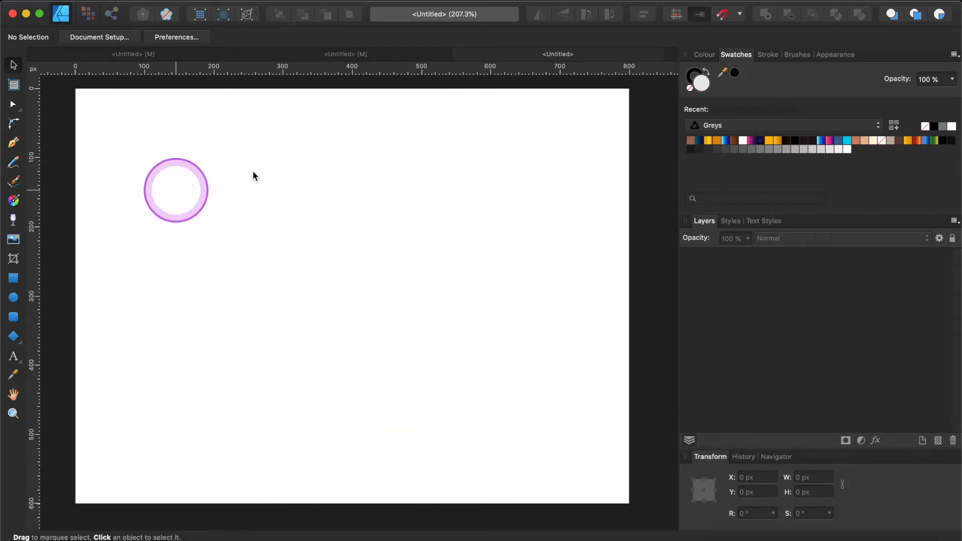
- Draw a rectangle about 813 × 606 px covering the whole page and fill it with orange
key(m)
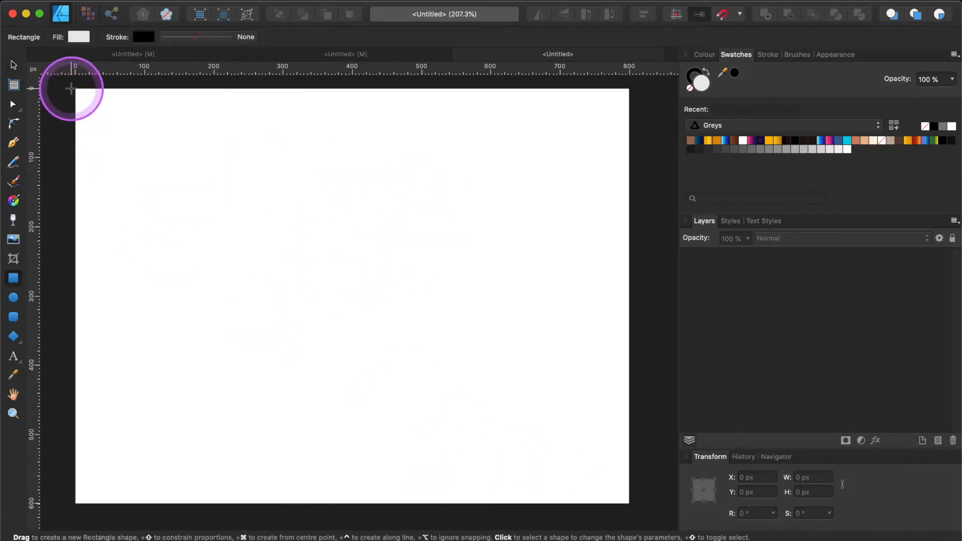
drag(73, 88, 635, 507)
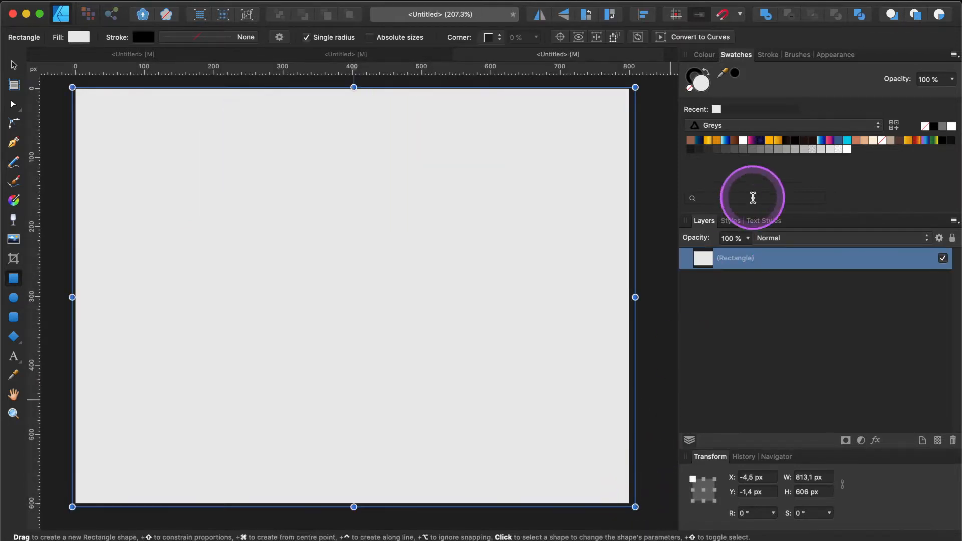
double_click(702, 80)
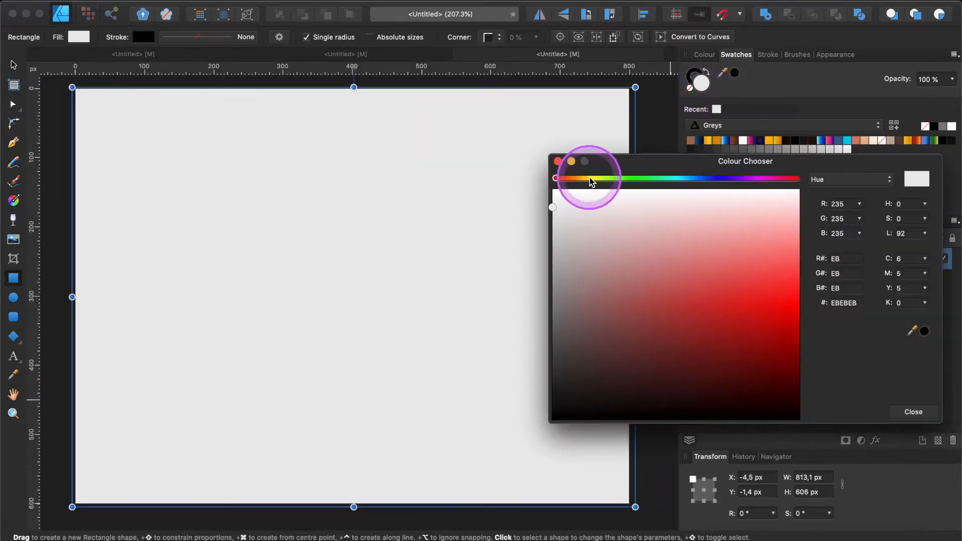
click(590, 178)
drag(777, 296, 796, 327)
drag(583, 178, 586, 179)
mouse_move(790, 318)
mouse_down()
mouse_move(784, 310)
mouse_move(805, 329)
mouse_move(788, 311)
mouse_move(798, 317)
mouse_up()
click(586, 178)
click(928, 414)
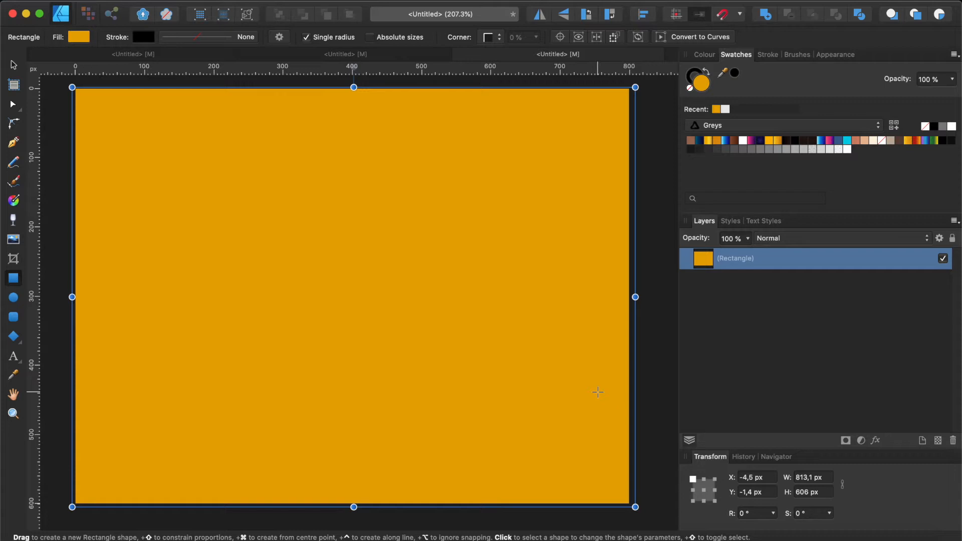
- Draw a circle about 252 px wide in the upper centre of the page and fill it with white
click(14, 301)
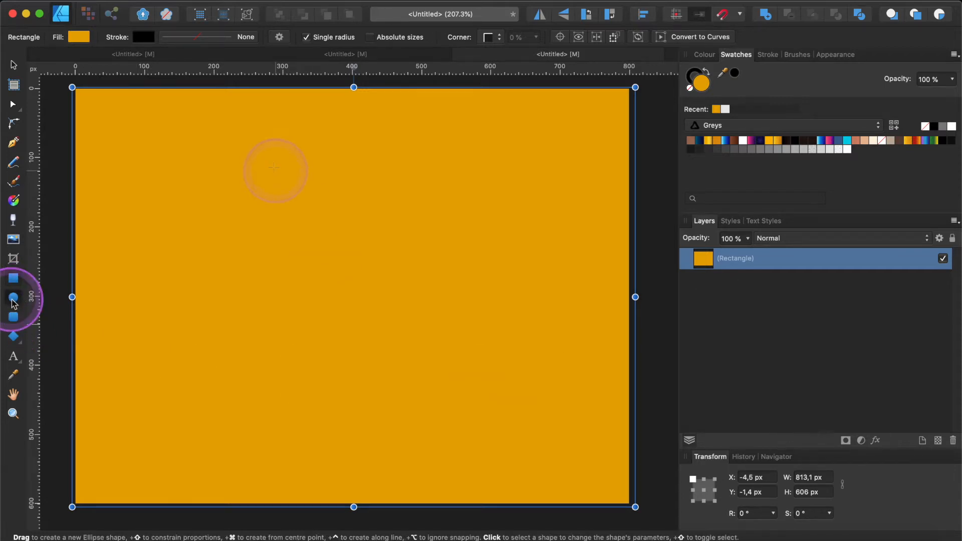
drag(265, 158, 417, 359)
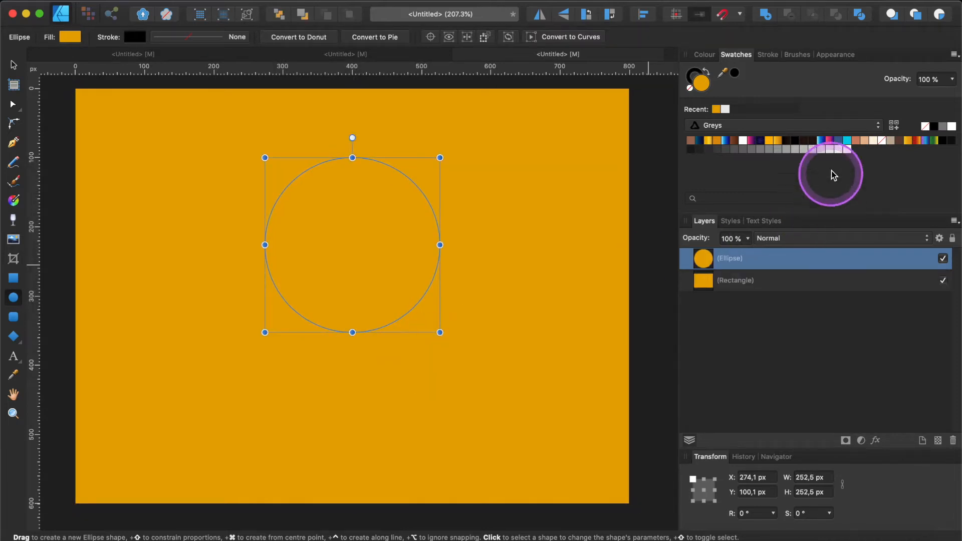
click(846, 150)
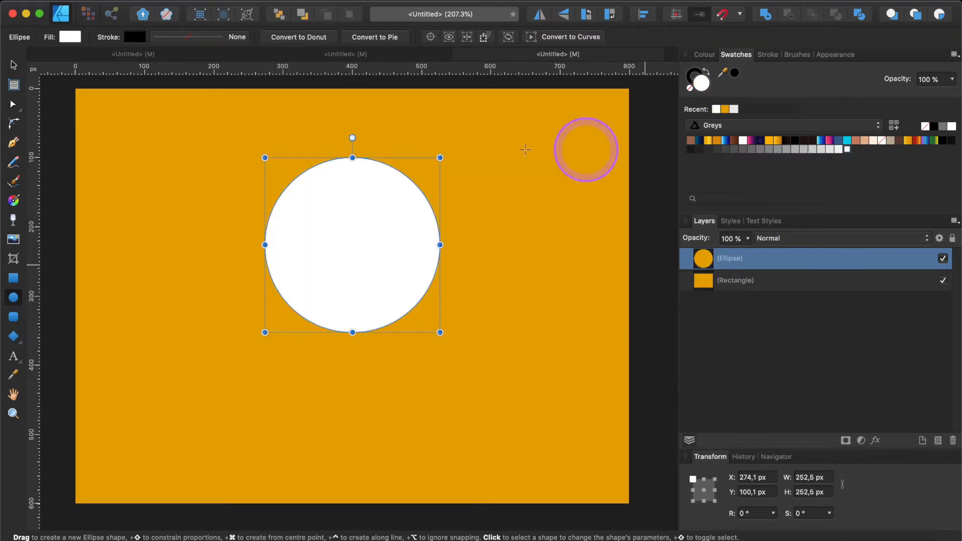
- Give the white circle an 8.5 pt black outline aligned to its outside
click(194, 39)
drag(150, 82, 182, 80)
click(193, 132)
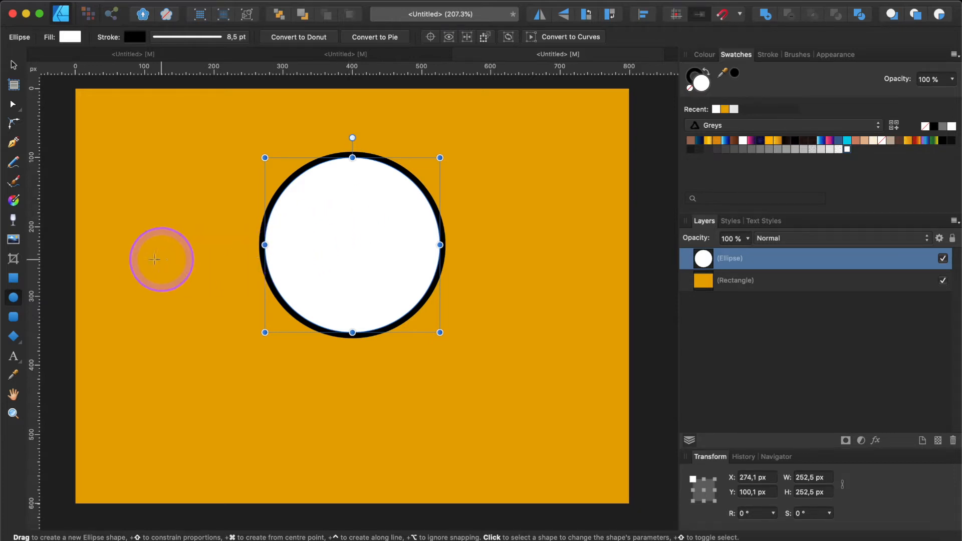
- Draw a tear shape about 140 × 226 px overlapping the circle's lower half and move it slightly up towards the circle's centre line
click(19, 345)
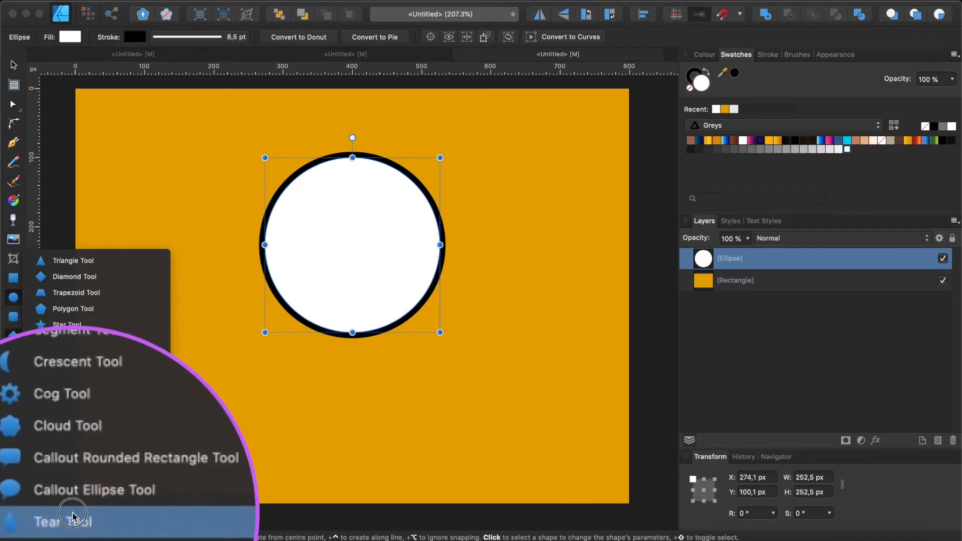
click(50, 518)
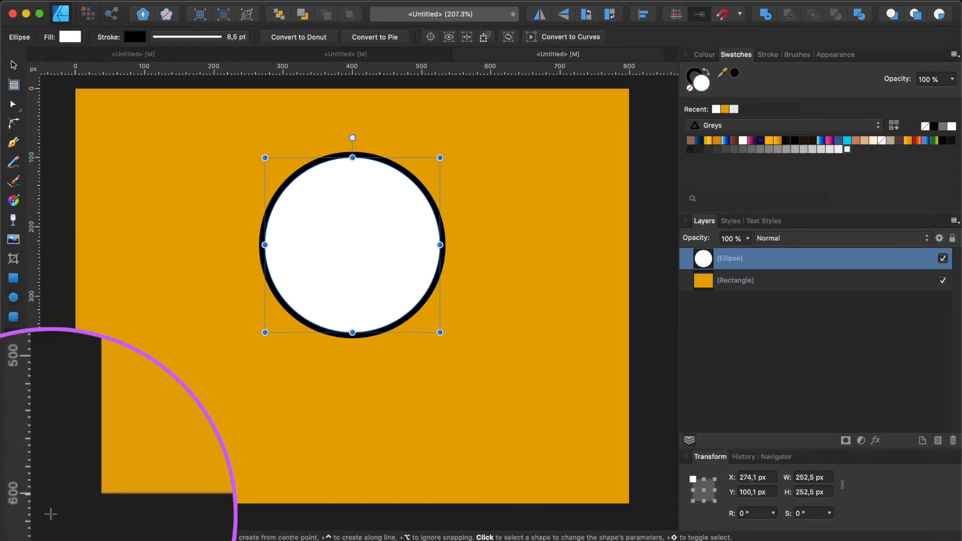
drag(308, 250, 405, 406)
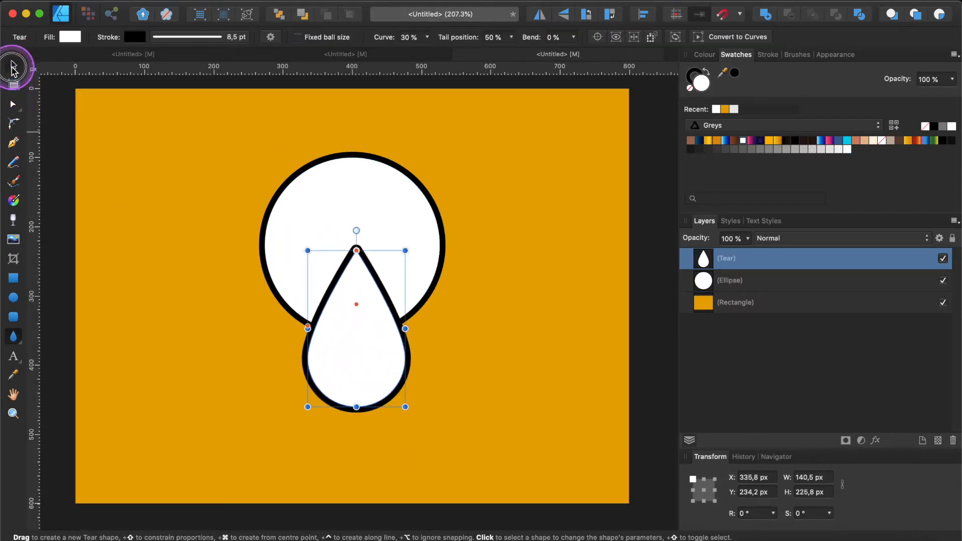
click(13, 67)
mouse_move(366, 372)
mouse_down()
mouse_move(357, 354)
mouse_move(360, 362)
mouse_up()
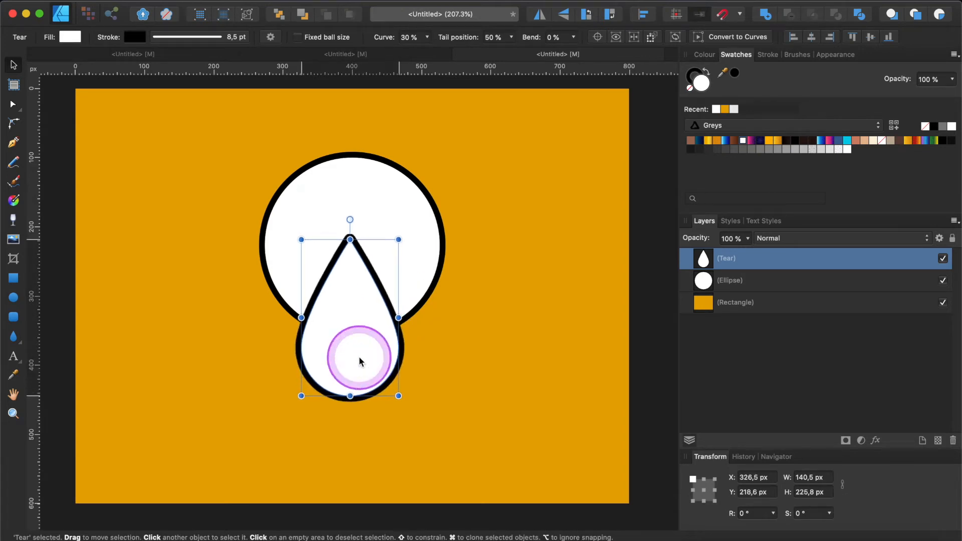
- Centre the tear and the circle horizontally on each other and place the tear behind the circle
shift+click(393, 190)
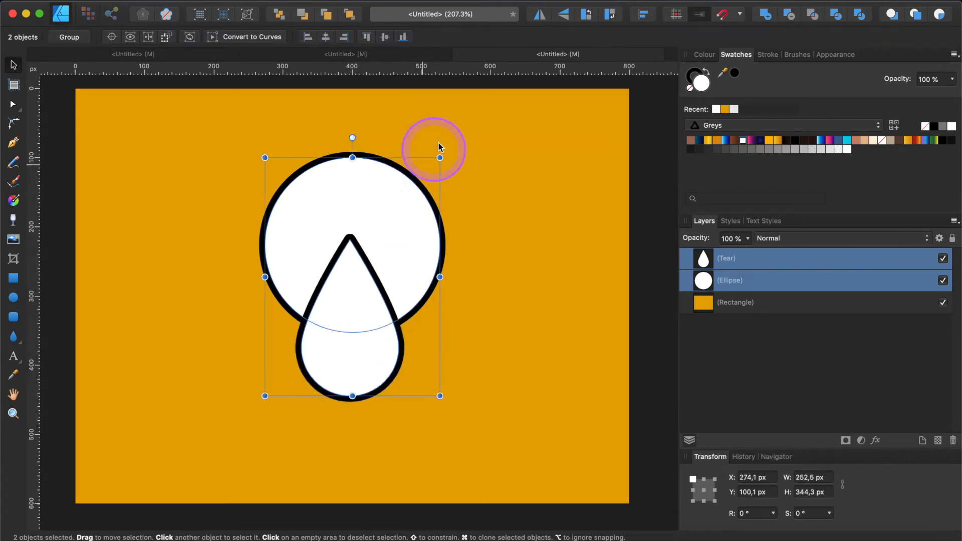
click(327, 39)
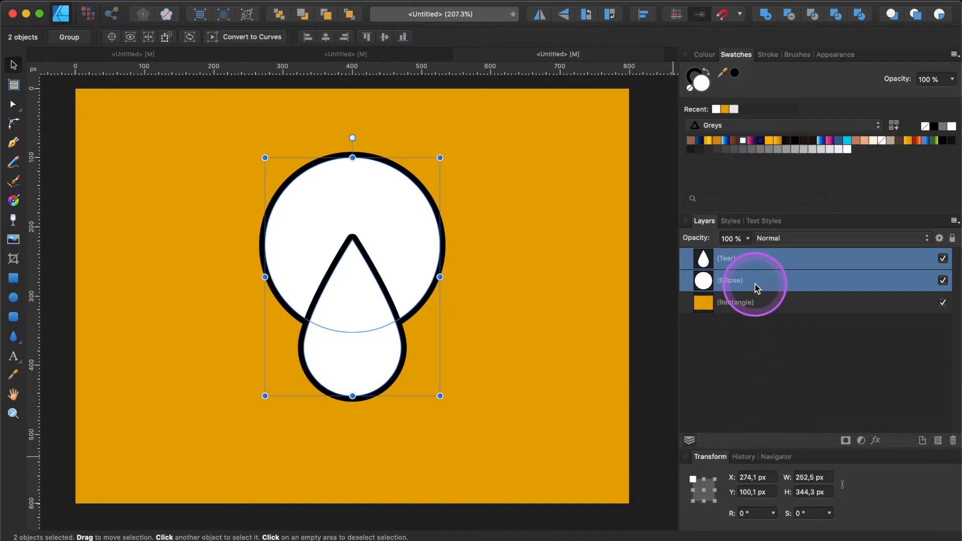
click(739, 260)
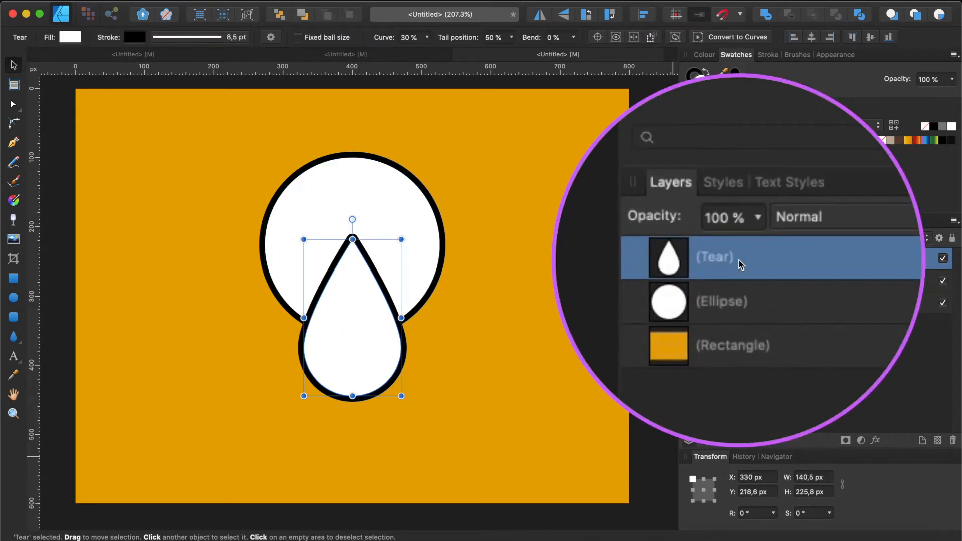
drag(734, 260, 728, 295)
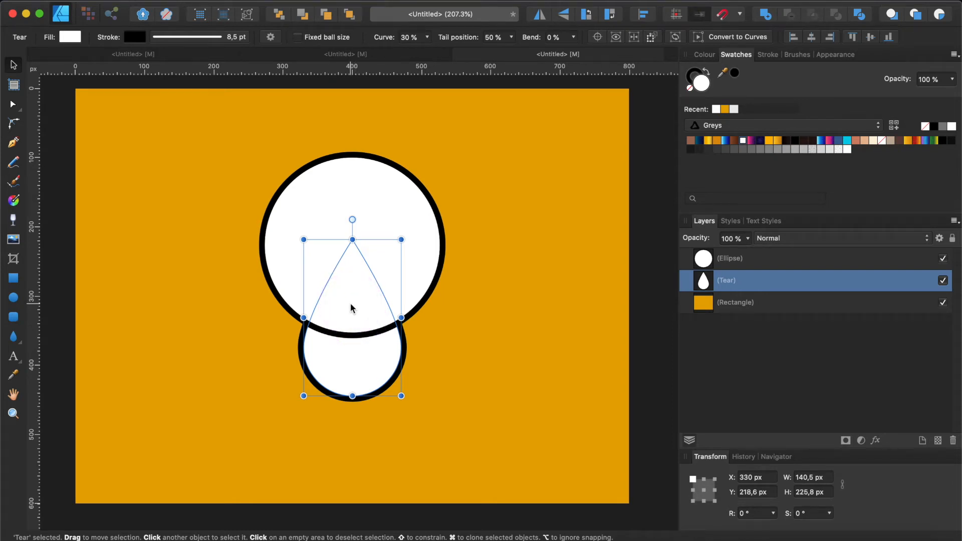
- Draw a circle about 90 px wide beside the head on its left and remove its outline
click(13, 300)
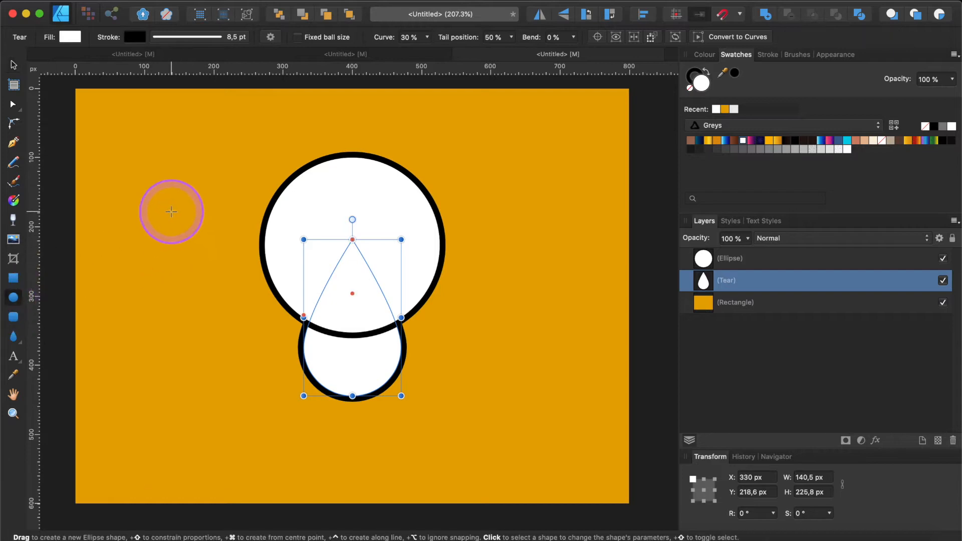
drag(171, 212, 231, 284)
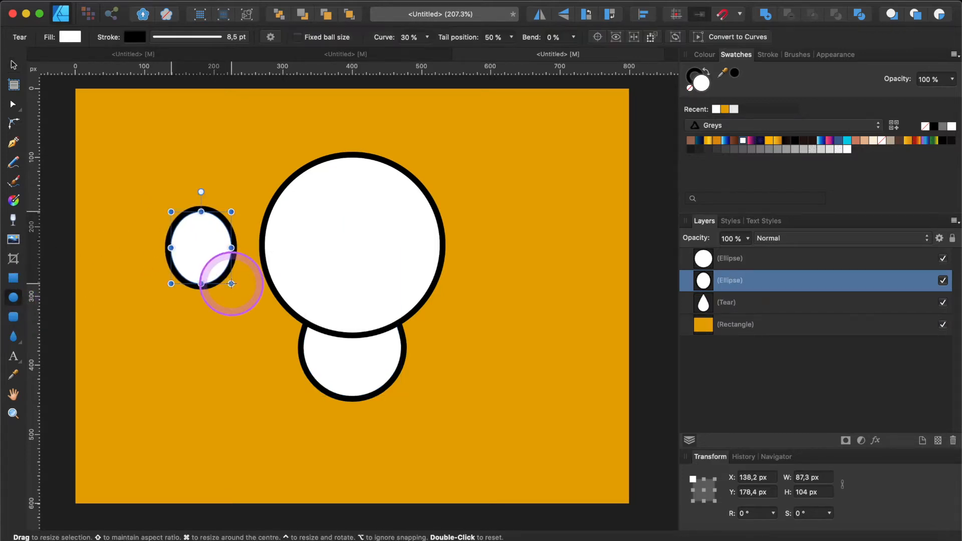
key(super+z)
drag(156, 229, 201, 310)
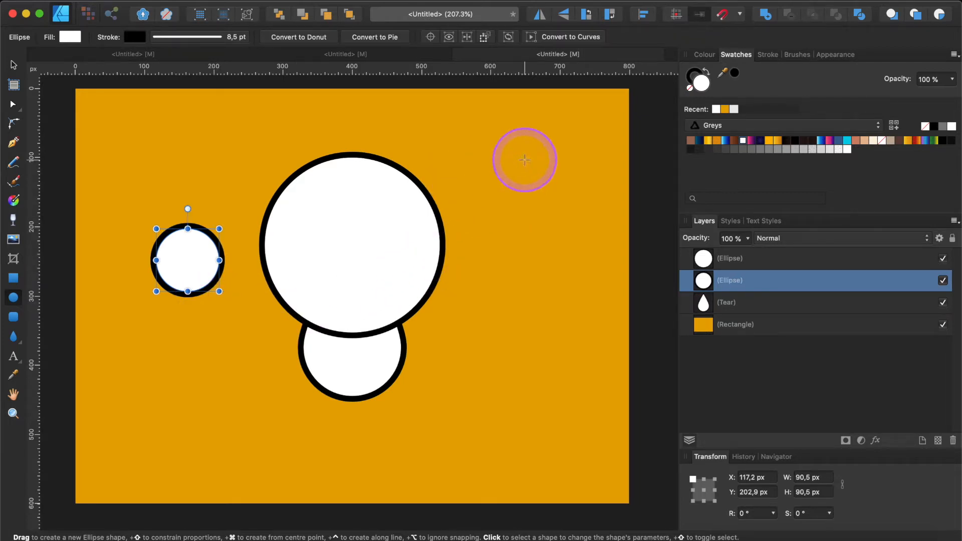
click(184, 41)
click(156, 59)
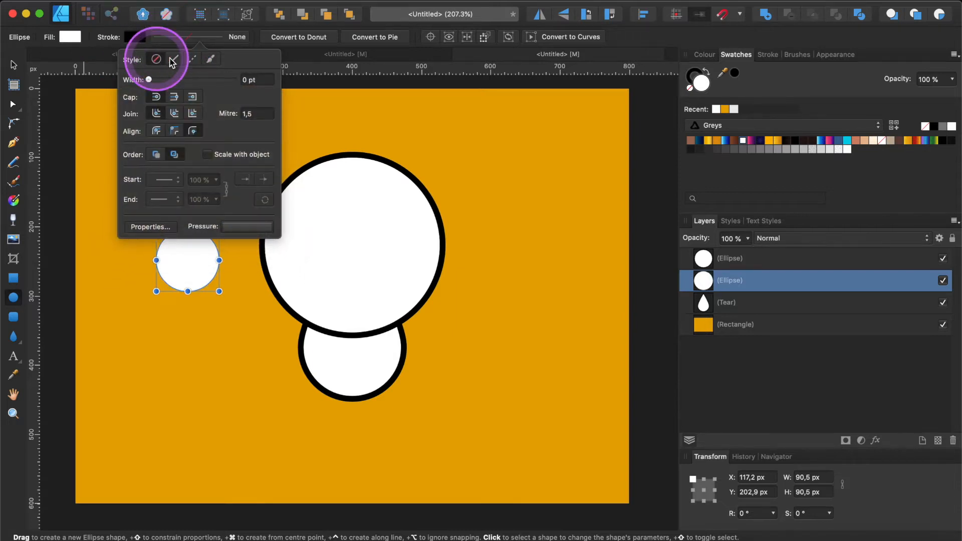
- Fill the small circle with the near-black colour #201E1E
double_click(701, 80)
mouse_move(620, 245)
mouse_down()
mouse_move(549, 443)
mouse_move(576, 350)
mouse_move(562, 392)
mouse_up()
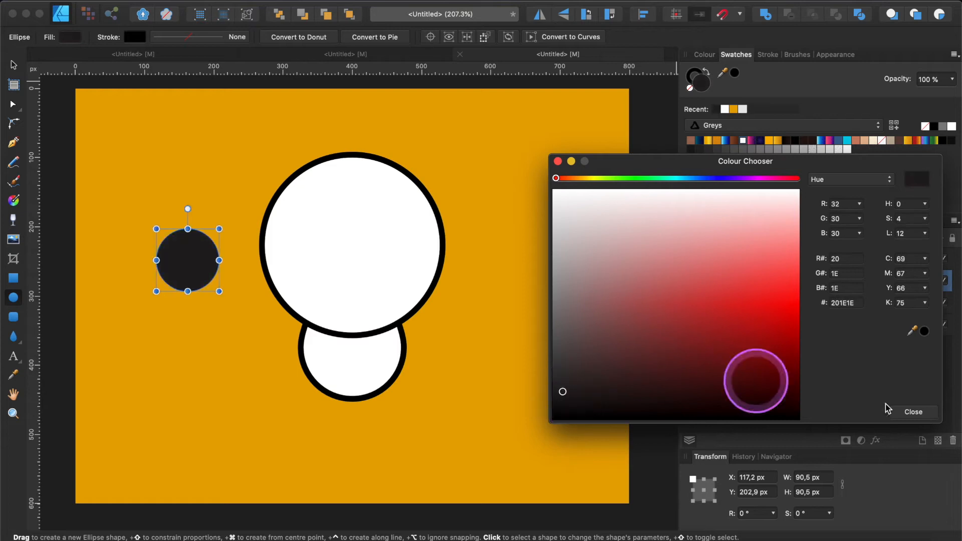
click(920, 416)
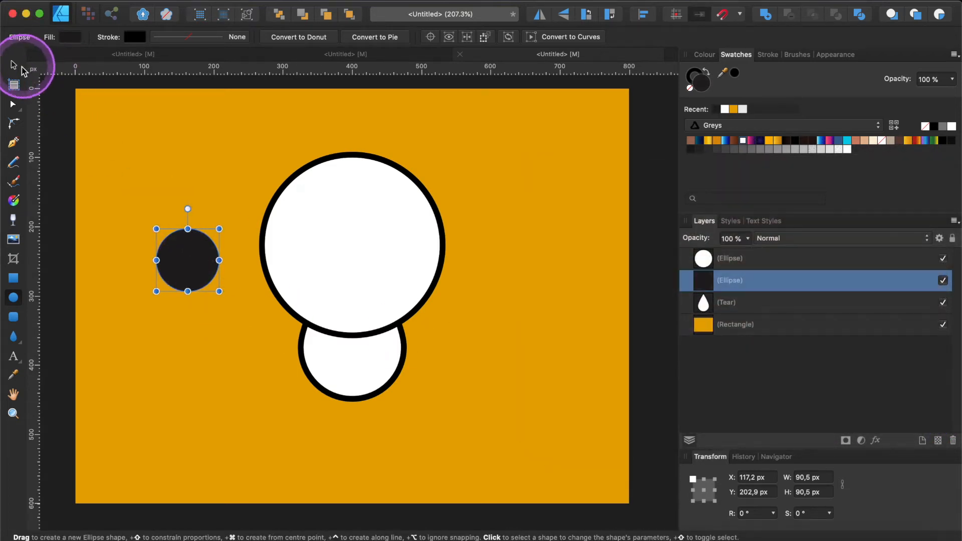
- Move the dark circle onto the left half of the head and bring it in front of the white circle
click(23, 66)
drag(199, 260, 324, 261)
click(742, 284)
drag(740, 263, 735, 256)
- Duplicate the dark eye circle and place the copy beside it on the right half of the head
right_click(326, 255)
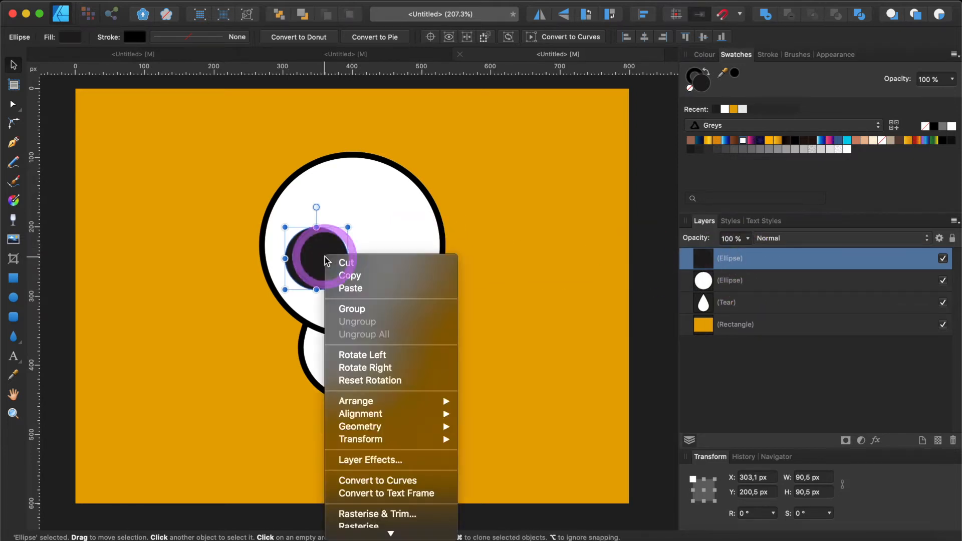
click(343, 276)
right_click(323, 256)
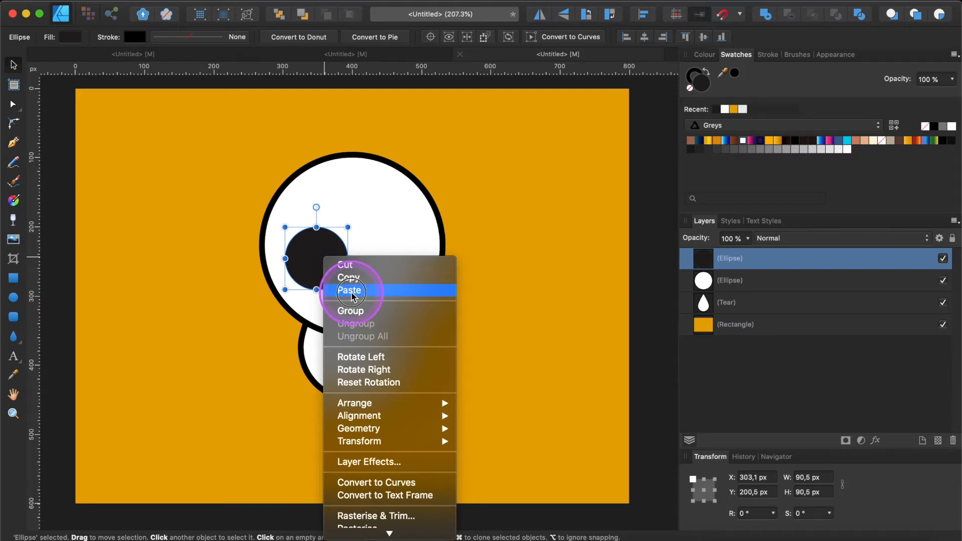
click(351, 291)
drag(327, 265, 396, 259)
- Select both eyes and nudge them together to the head's horizontal centre and lower on the face, to about X 301 px, Y 219.5 px
shift+click(329, 259)
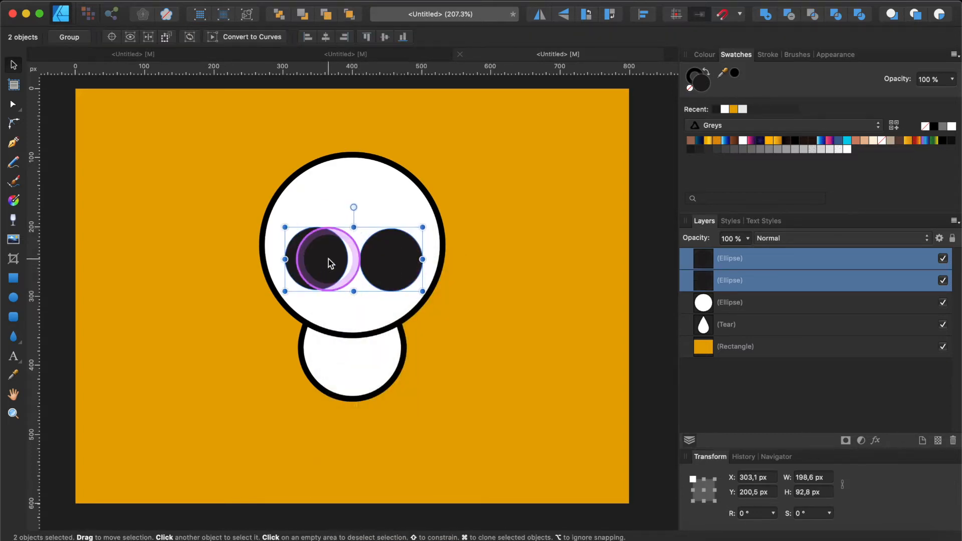
key(Right)
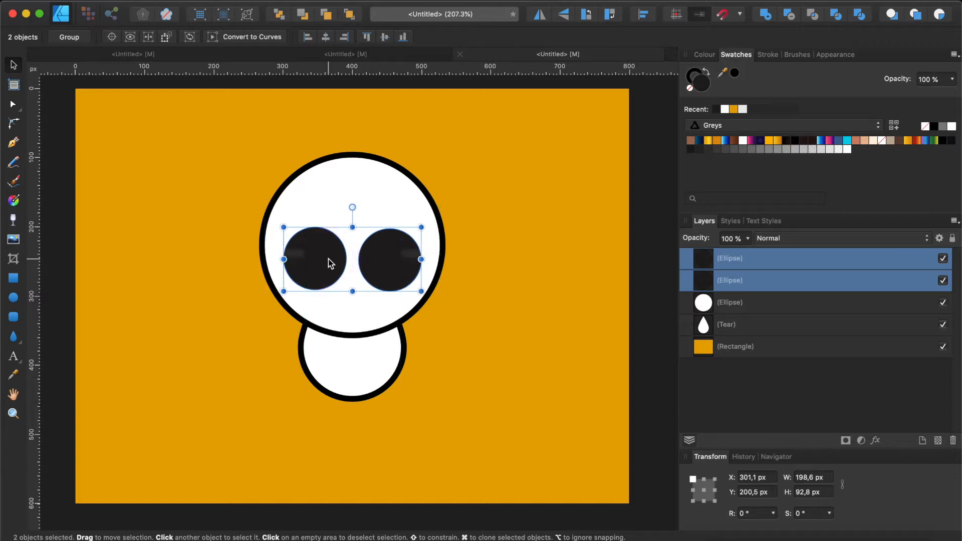
key(Left)
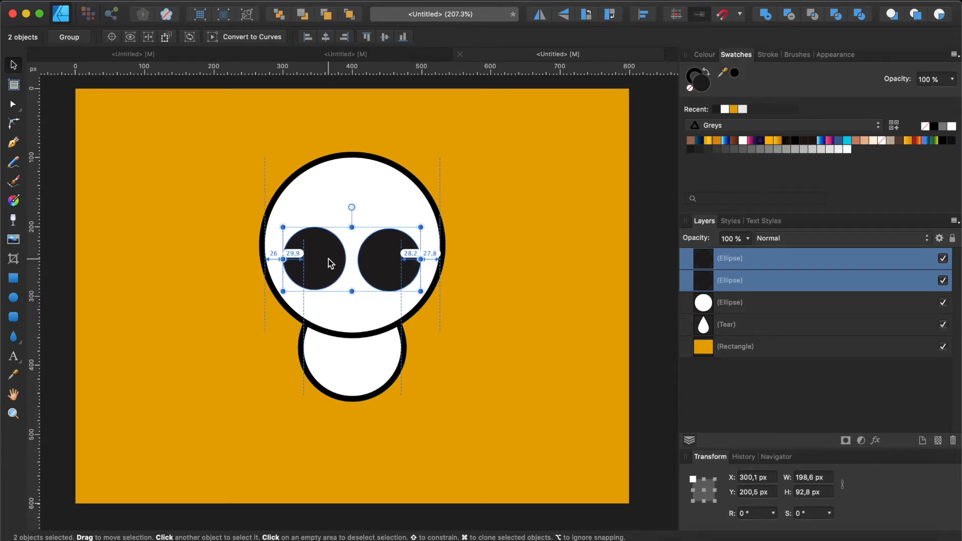
key(Down)
key(Down)
key(Down)
key(Down)
key(Down)
key(Down)
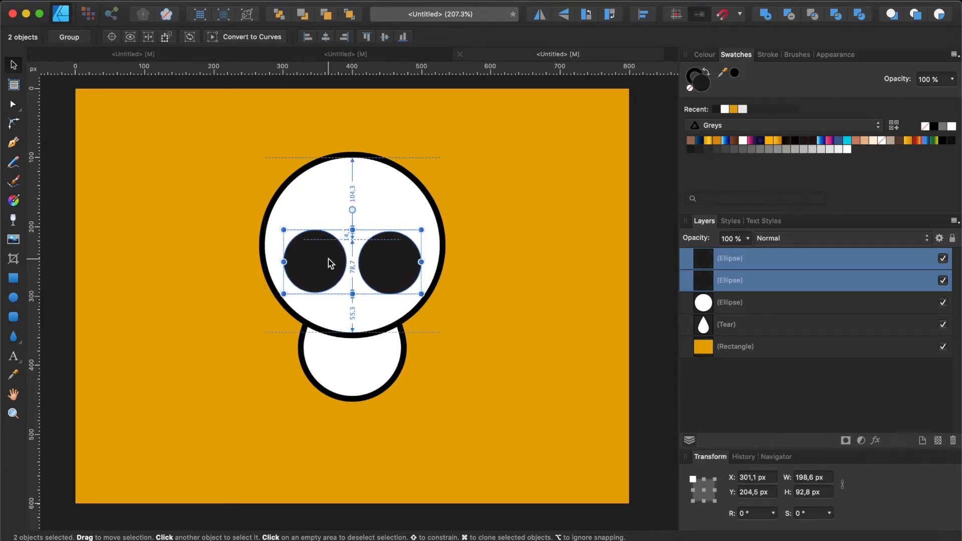
key(Down)
key(Down)
key(Down)
key(Down)
key(Down)
key(Down)
key(Down)
key(Down)
key(Down)
key(Down)
key(Down)
key(Down)
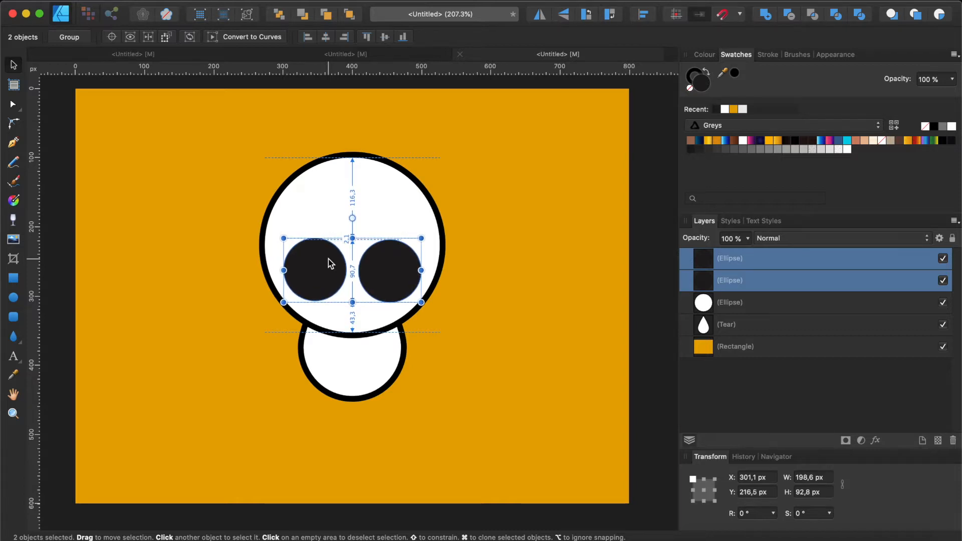
key(Down)
click(374, 321)
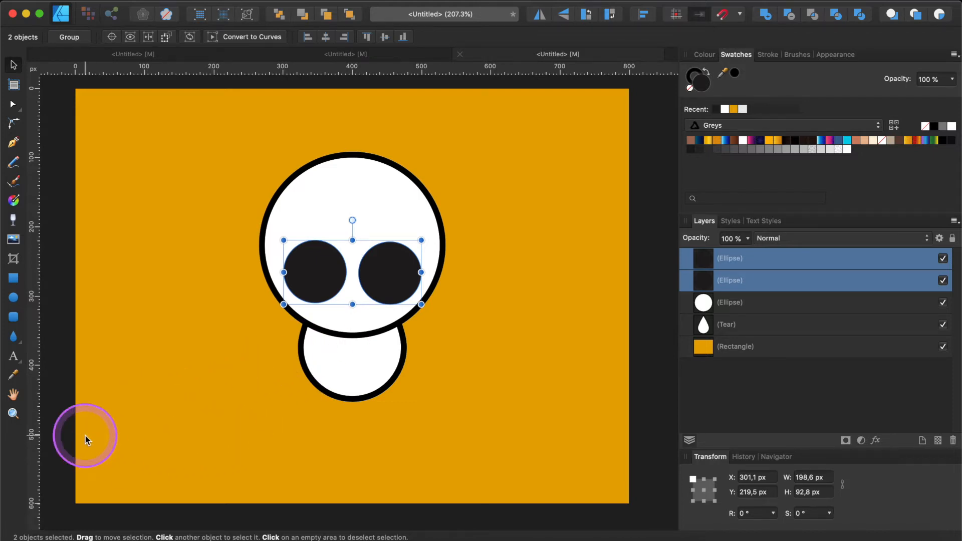
- Draw a dark circle about 20.5 px wide and place it on the head's centre line just below the eyes
click(13, 297)
drag(175, 314, 179, 337)
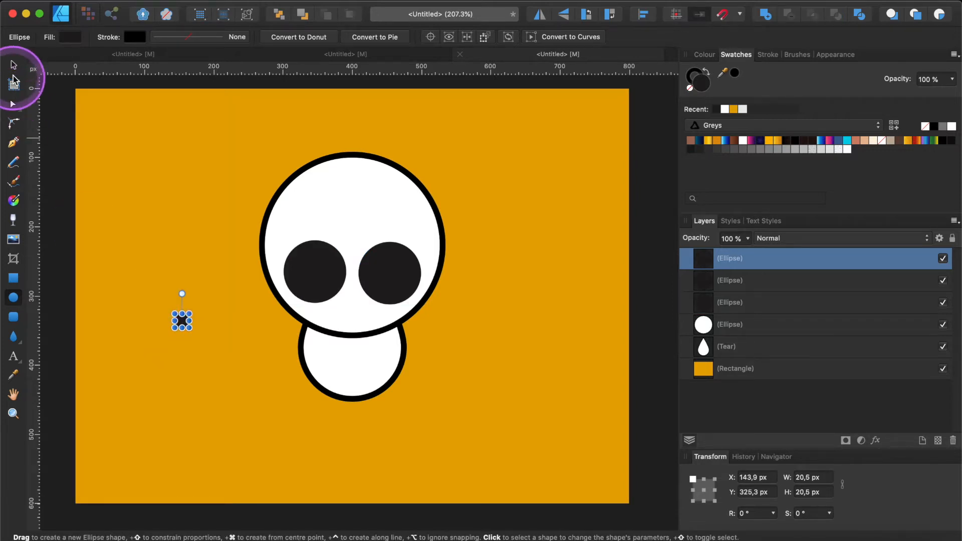
click(13, 66)
click(153, 308)
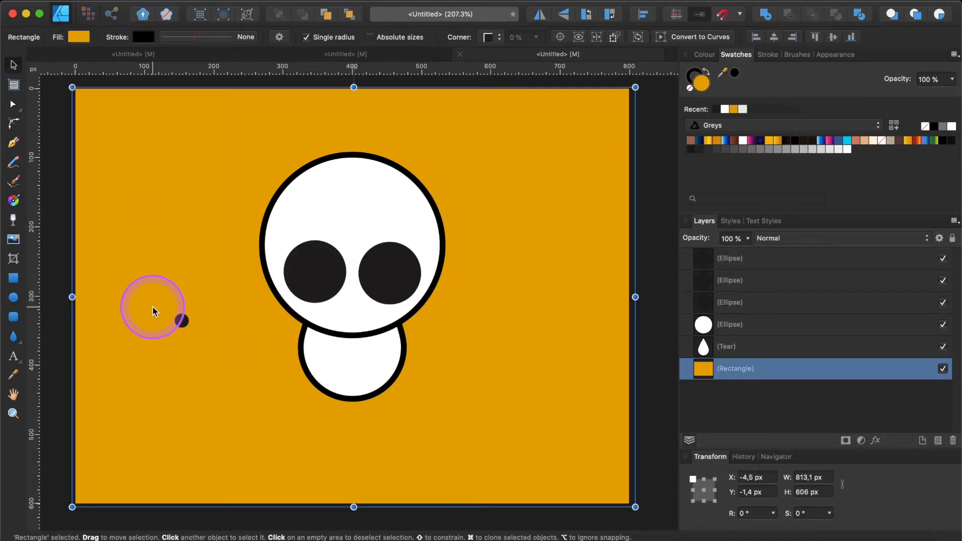
click(182, 324)
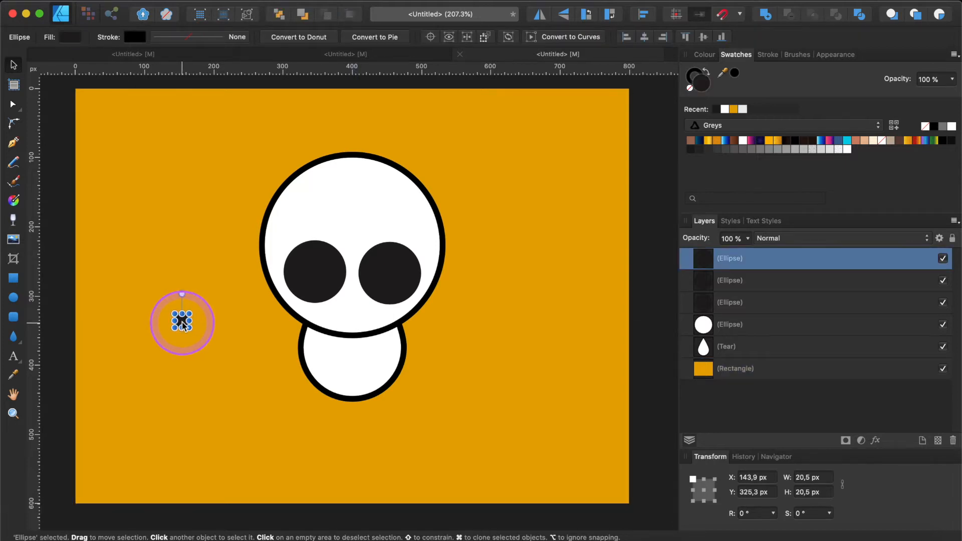
key(super+equal)
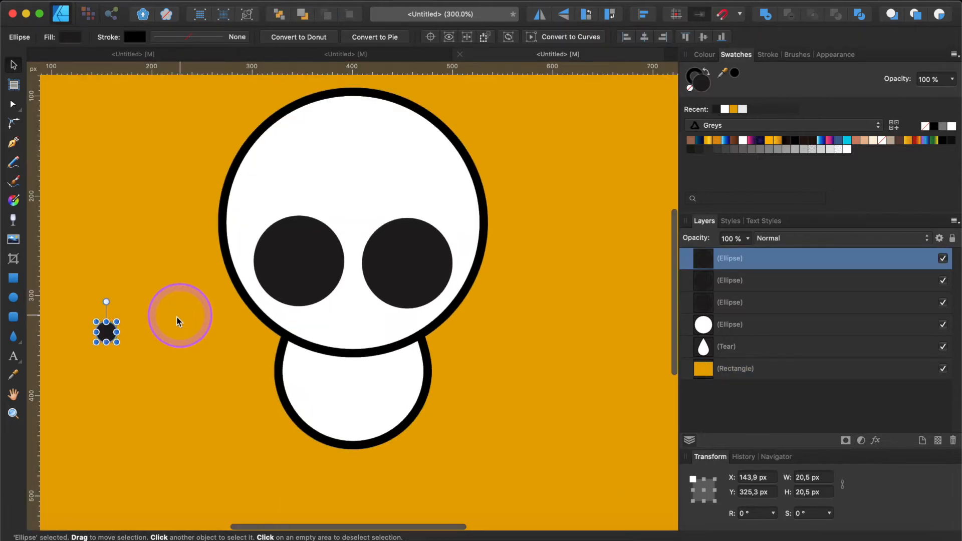
drag(106, 332, 354, 322)
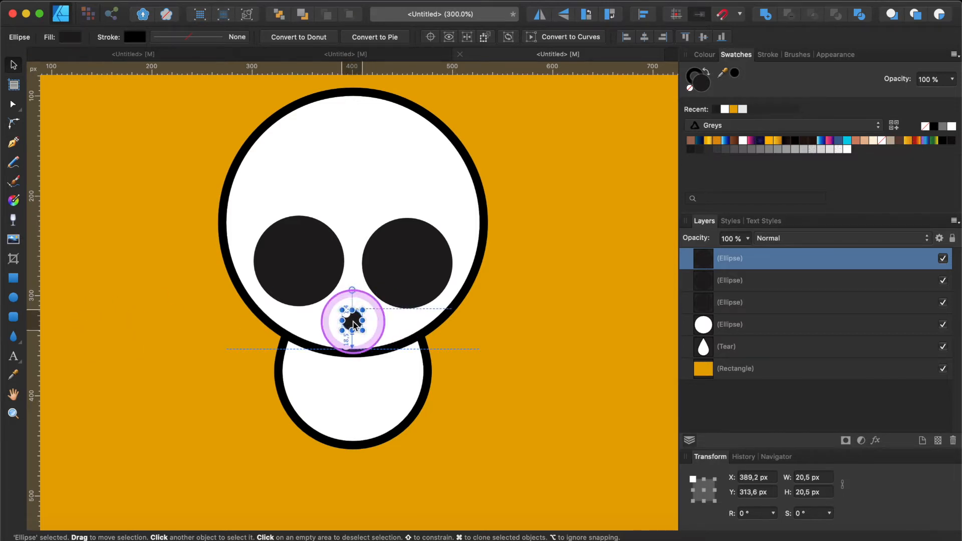
- Draw a straight Pen line across the upper part of the jaw, from its left outline to its right outline
click(123, 280)
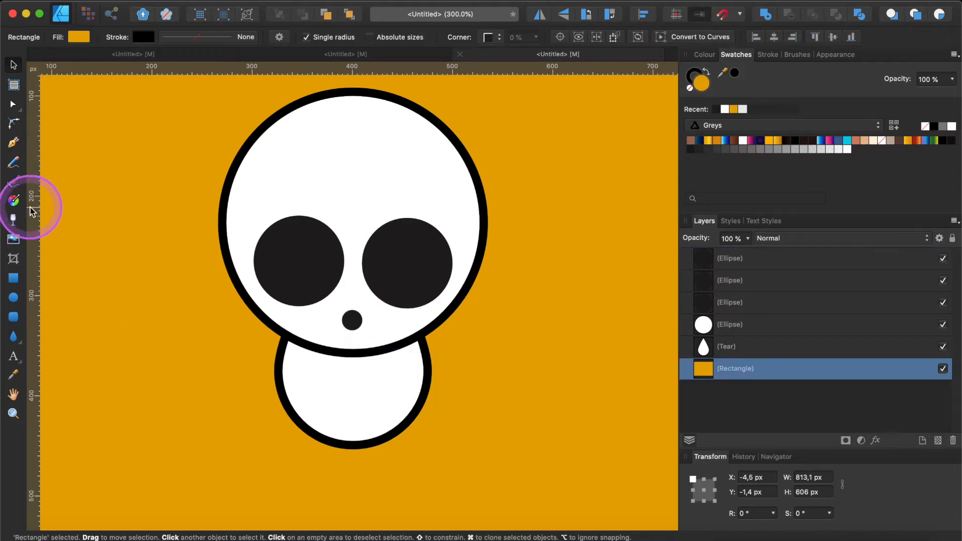
click(14, 144)
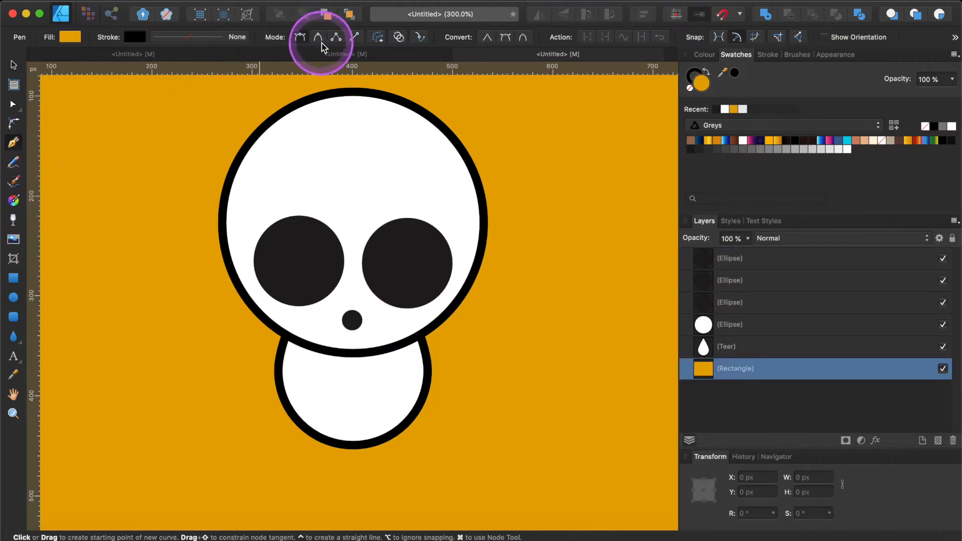
click(335, 37)
click(277, 370)
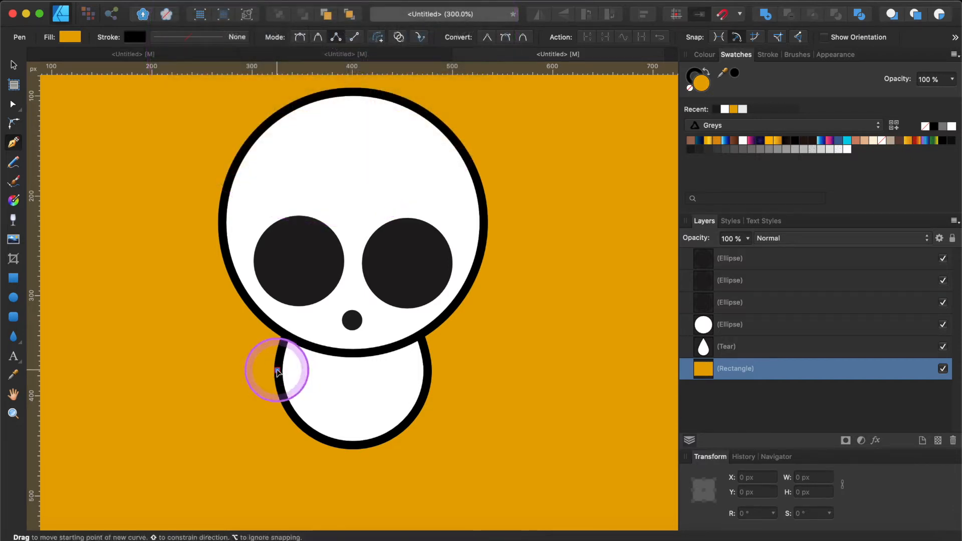
click(425, 374)
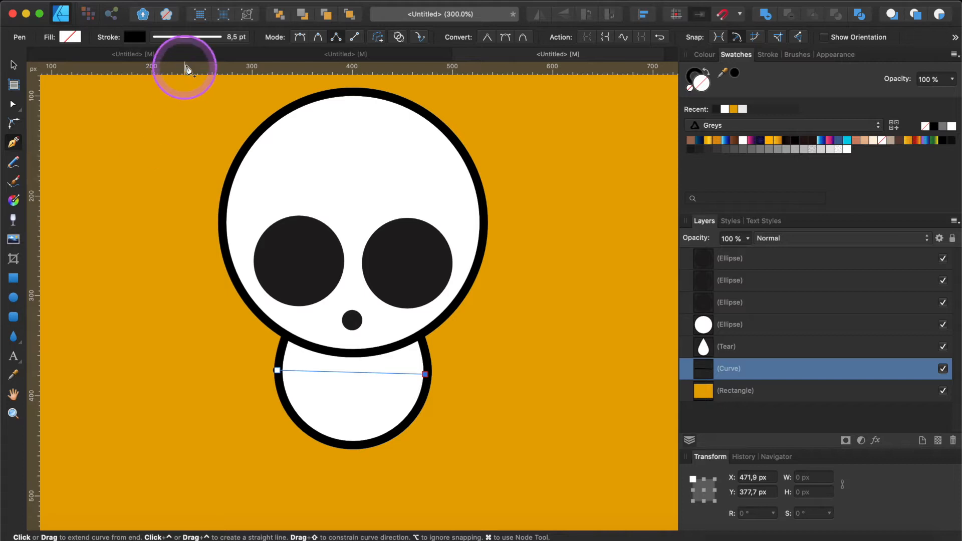
- Set the jaw line's stroke width to 9.5 pt and move the line to the front of all other layers
click(191, 37)
drag(189, 81, 184, 80)
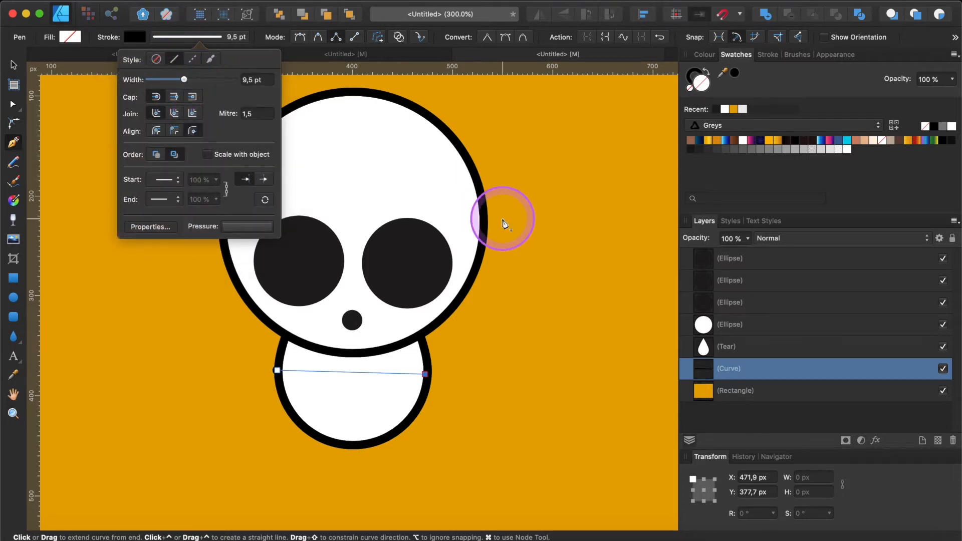
drag(728, 374, 729, 246)
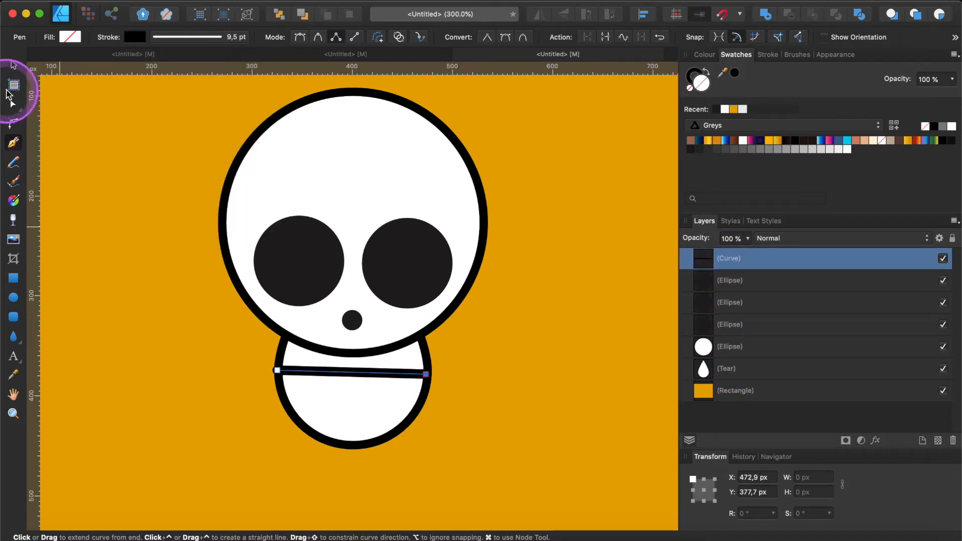
- Nudge the jaw line slightly lower, to about X 326.7 px, Y 379.8 px
click(14, 66)
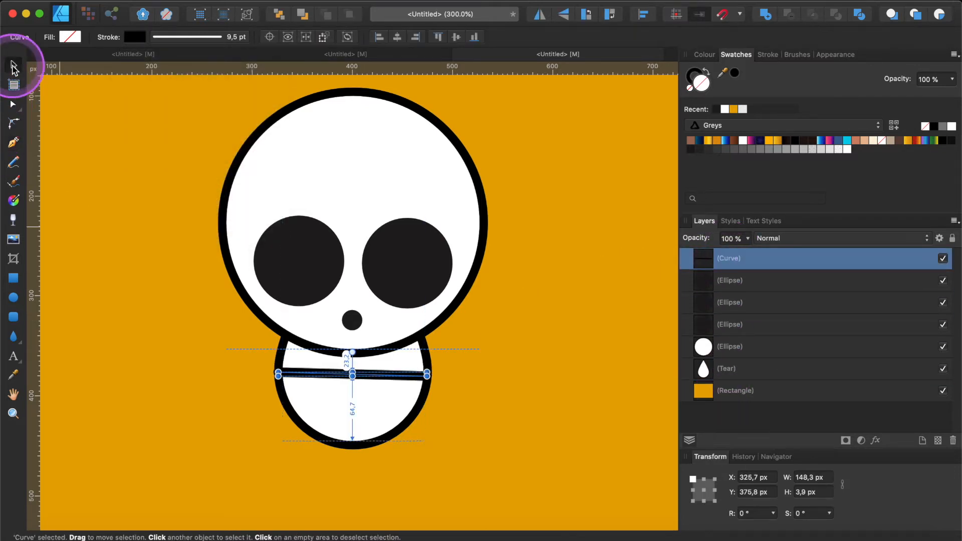
key(Down)
key(Down)
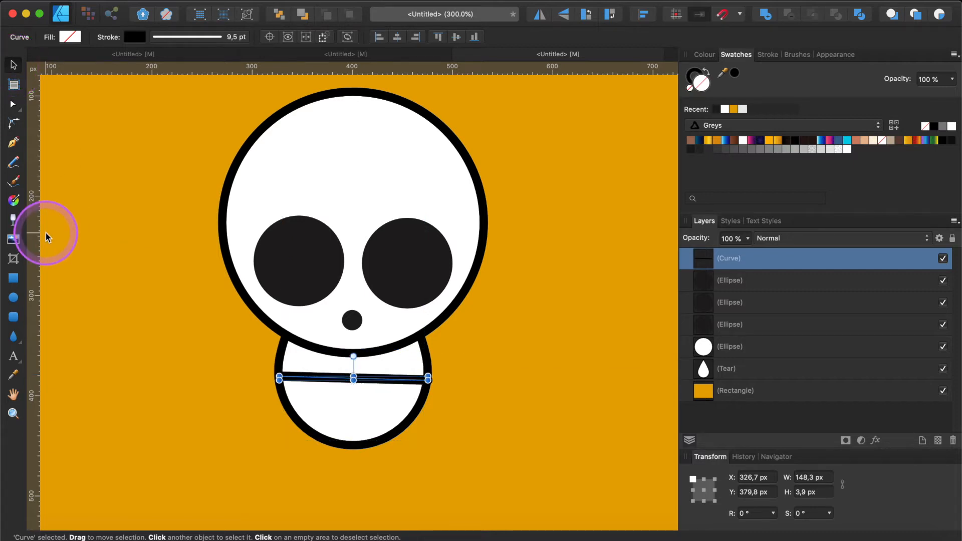
- Draw a second, horizontal line about 122.7 px long across the lower jaw and move it to about X 333 px, Y 408.7 px
click(13, 142)
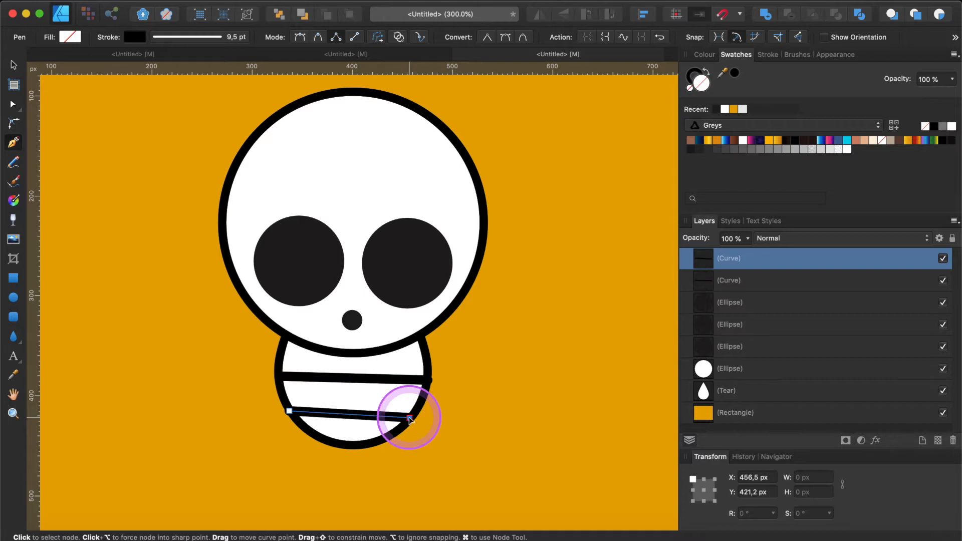
click(417, 412)
click(294, 412)
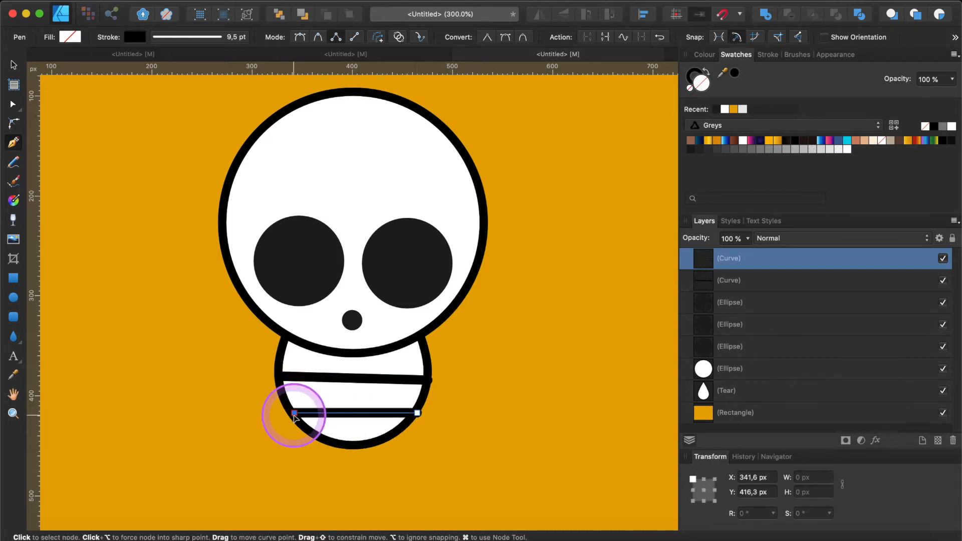
click(15, 65)
mouse_move(366, 413)
mouse_down()
mouse_move(367, 401)
mouse_move(359, 402)
mouse_up()
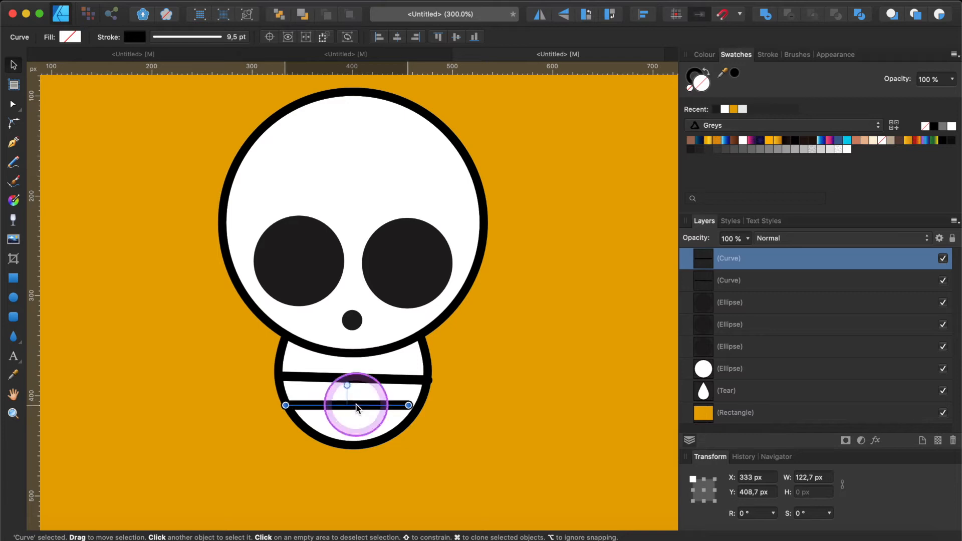
- Extend the lower line's right end to the jaw outline and pull the upper line's right end inward onto the outline
click(13, 104)
click(411, 416)
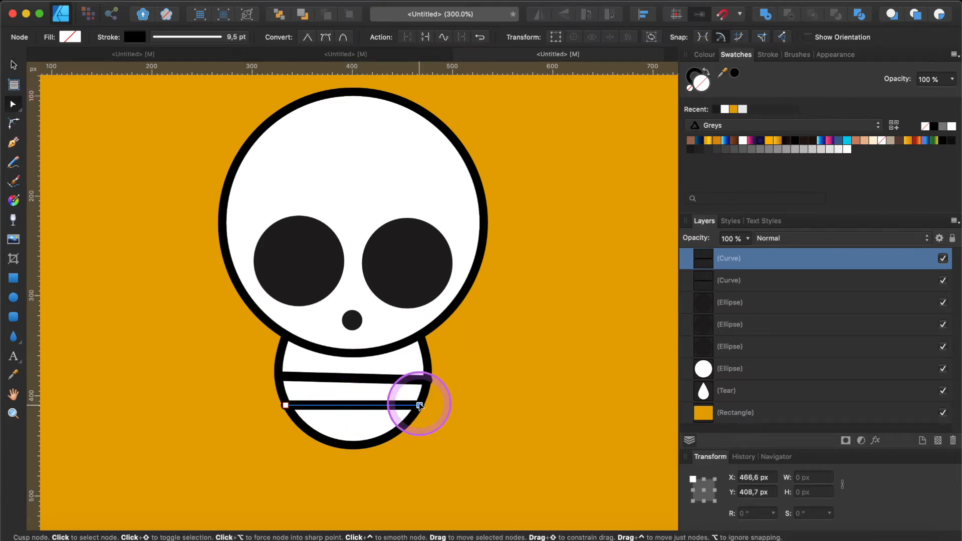
click(425, 379)
click(427, 381)
drag(424, 381, 423, 379)
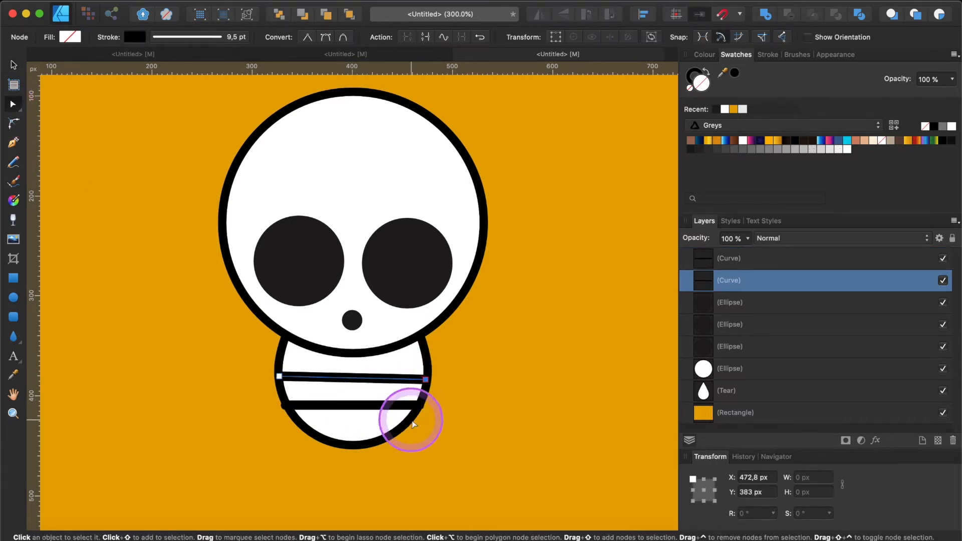
- Draw two slanted tooth lines in the left half of the jaw, from the head's edge down to the lower horizontal line
click(13, 144)
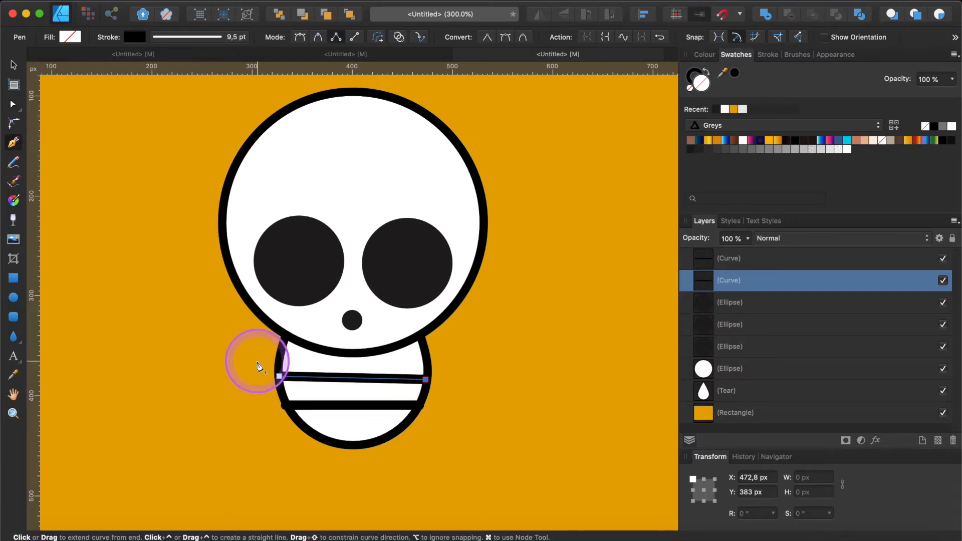
key(Escape)
click(303, 343)
click(288, 402)
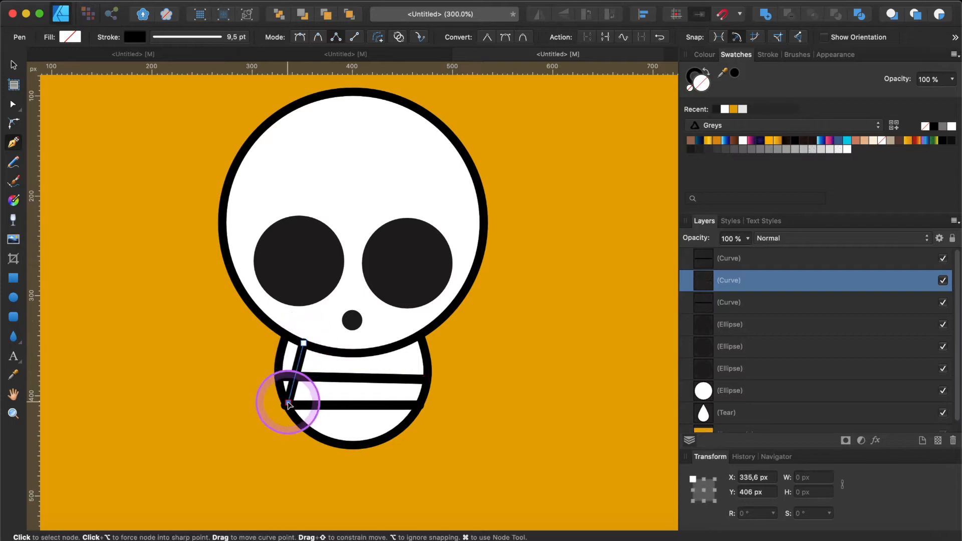
click(330, 353)
click(317, 402)
key(Escape)
- Draw two oppositely slanted tooth lines in the right half of the jaw, from the head's edge to the lower horizontal line
click(360, 350)
click(373, 404)
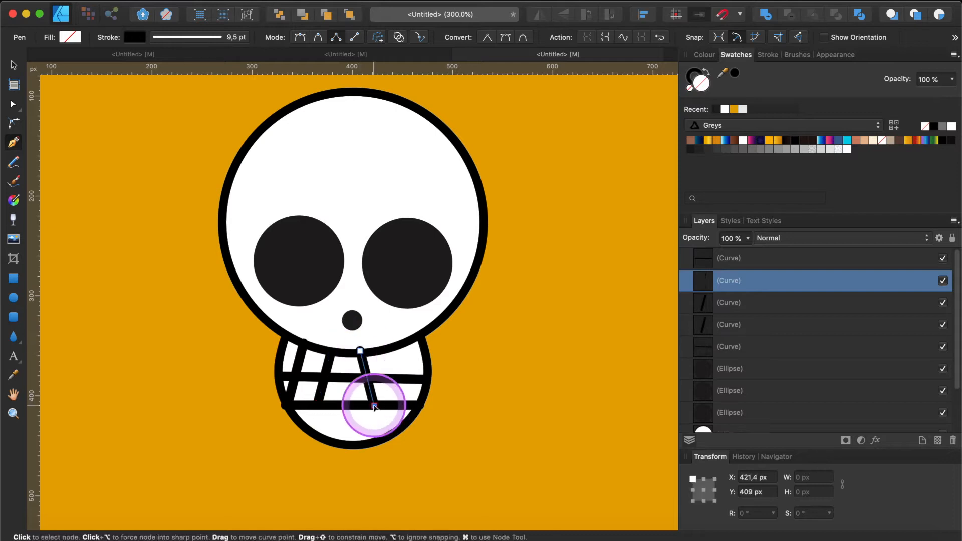
click(397, 347)
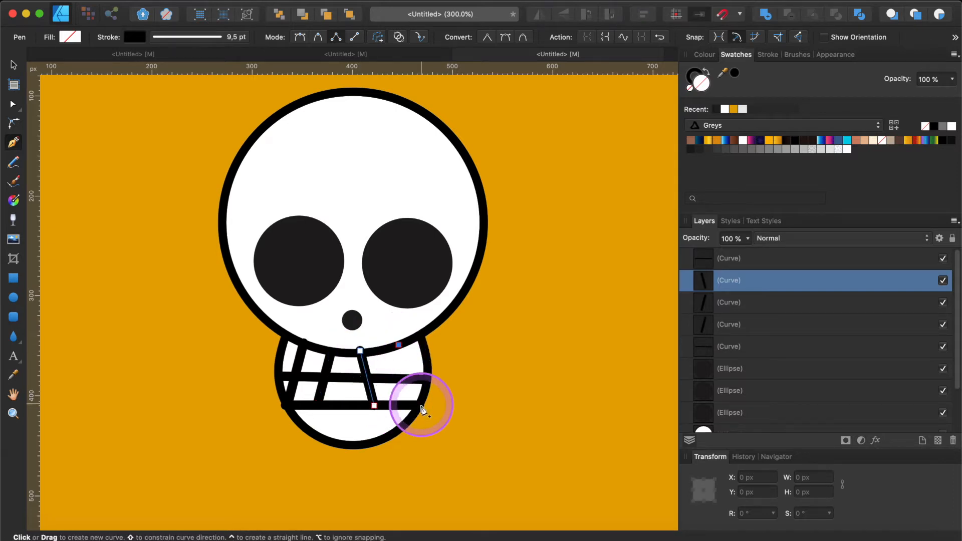
click(417, 402)
- Tuck the protruding top ends of the slanted tooth lines inside the head's black outline
key(super+plus)
key(super+plus)
scroll(369, 359, down, 3)
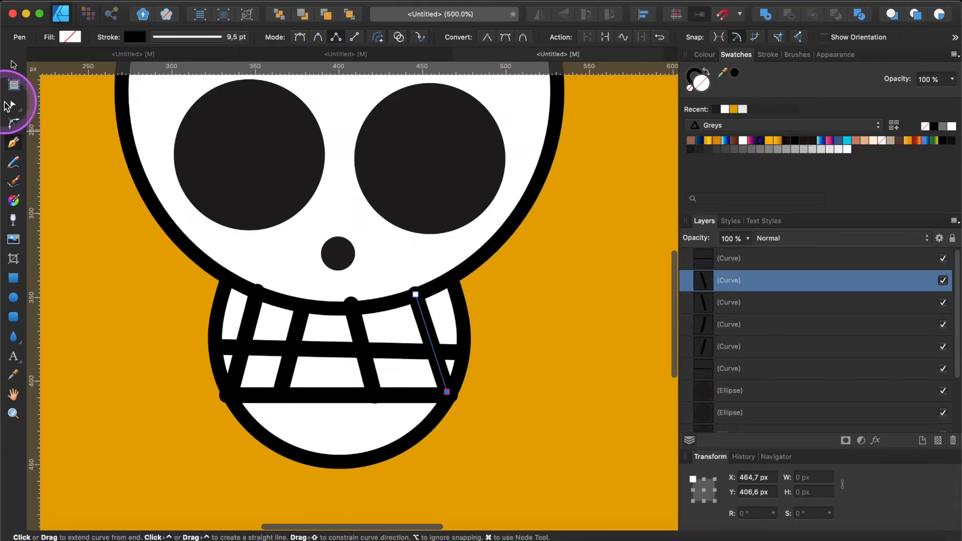
key(super+plus)
key(super+plus)
click(11, 106)
click(221, 294)
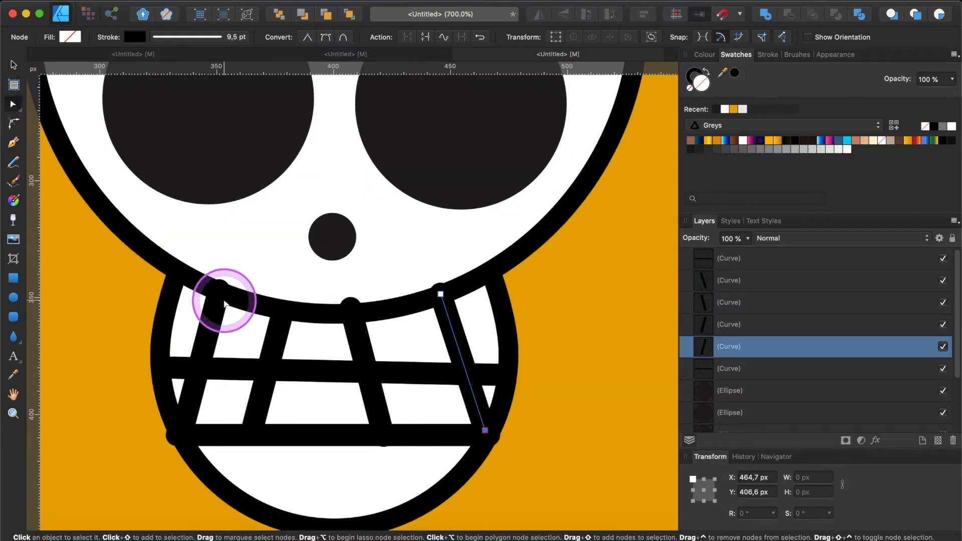
click(365, 326)
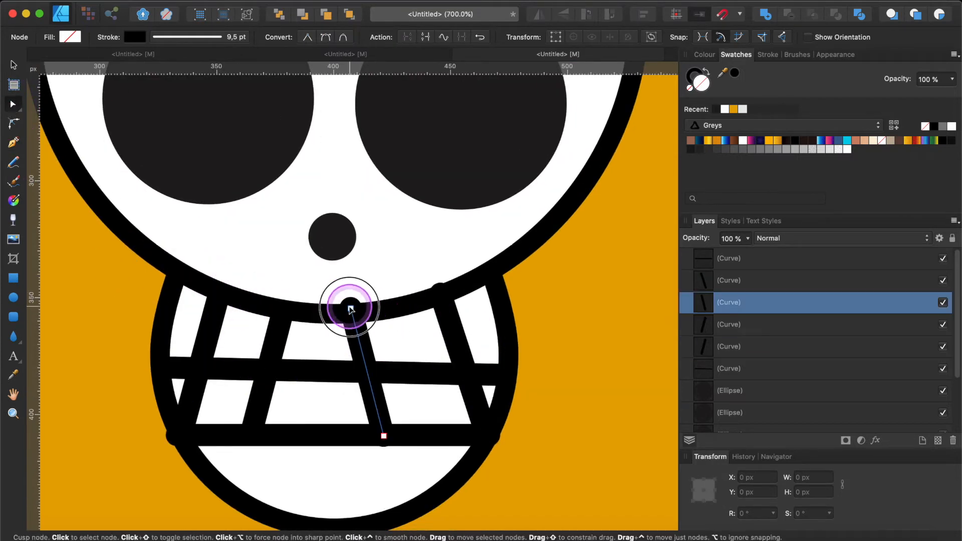
click(440, 298)
drag(441, 298, 443, 304)
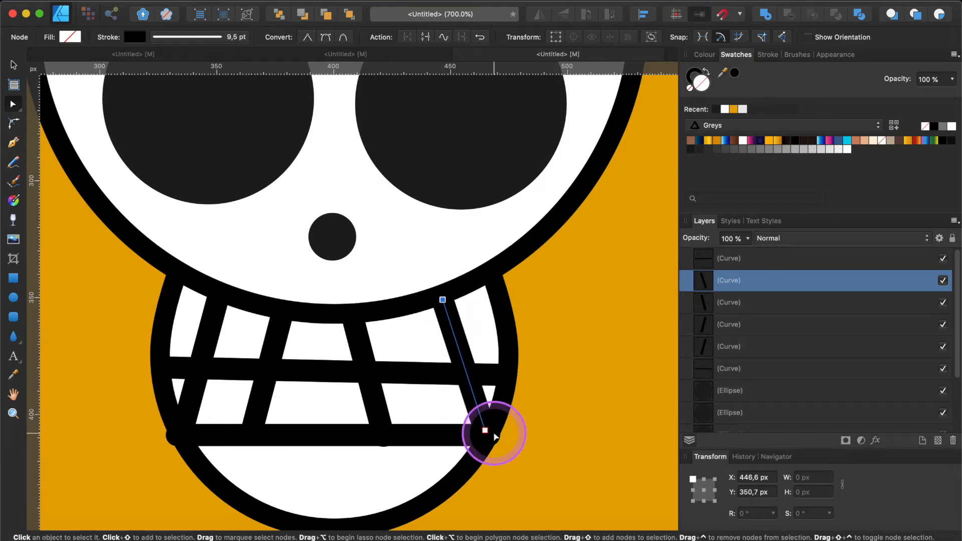
- Pull the outer tooth lines' bottom ends and both ends of the lower horizontal line inside the jaw outline
mouse_move(484, 430)
mouse_down()
mouse_move(483, 408)
mouse_move(478, 418)
mouse_up()
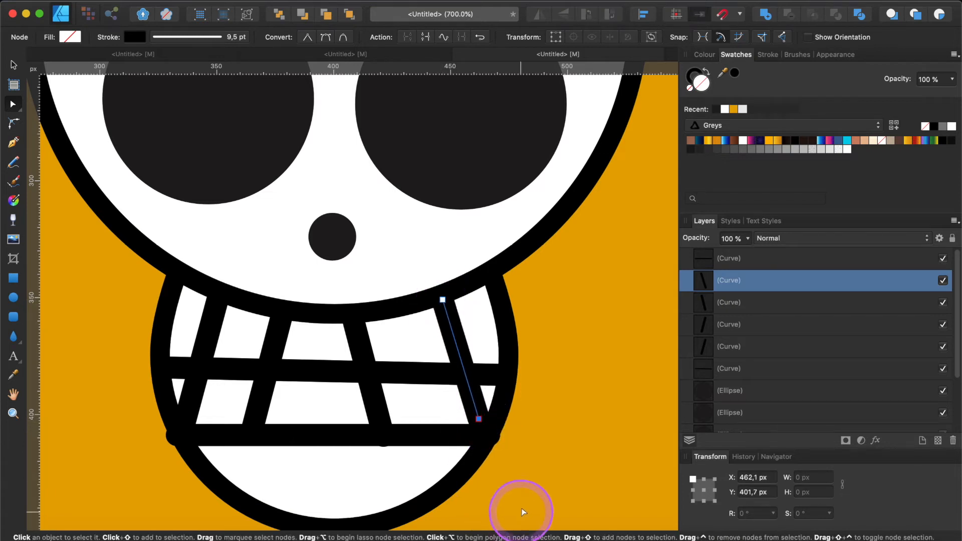
click(189, 416)
mouse_move(181, 430)
mouse_down()
mouse_move(192, 413)
mouse_move(189, 435)
mouse_up()
click(193, 440)
drag(489, 436, 483, 437)
click(518, 463)
- Bend both horizontal jaw lines downward at their middles so they follow the curve of the head
key(super+minus)
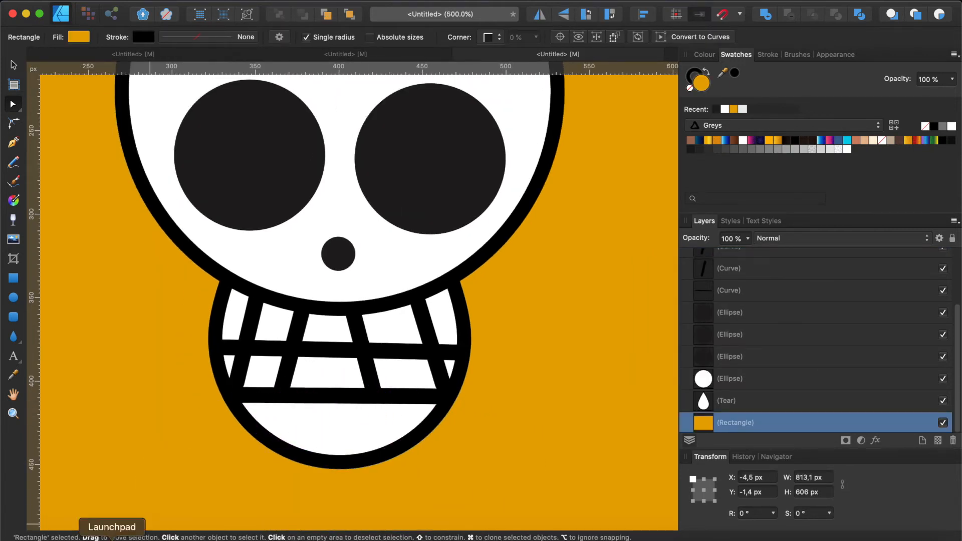
click(14, 123)
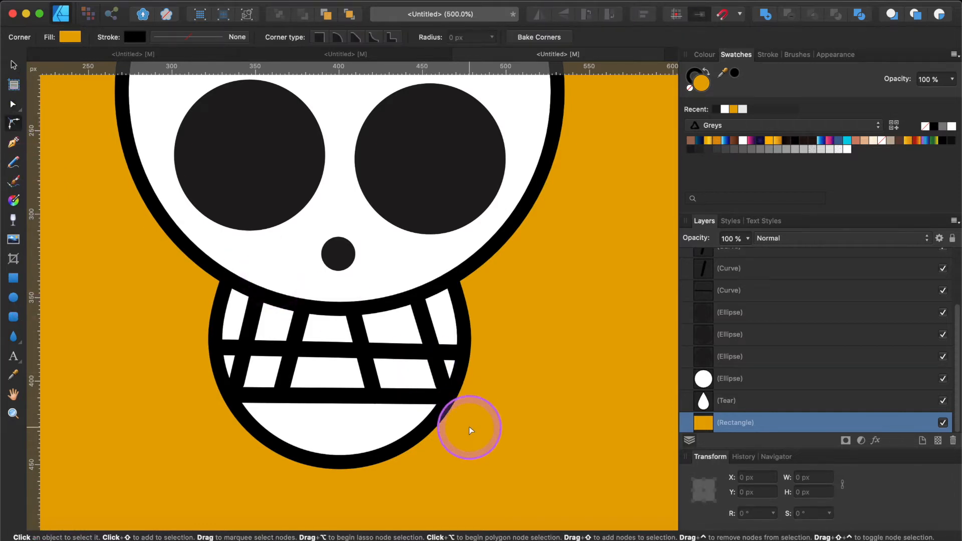
click(337, 397)
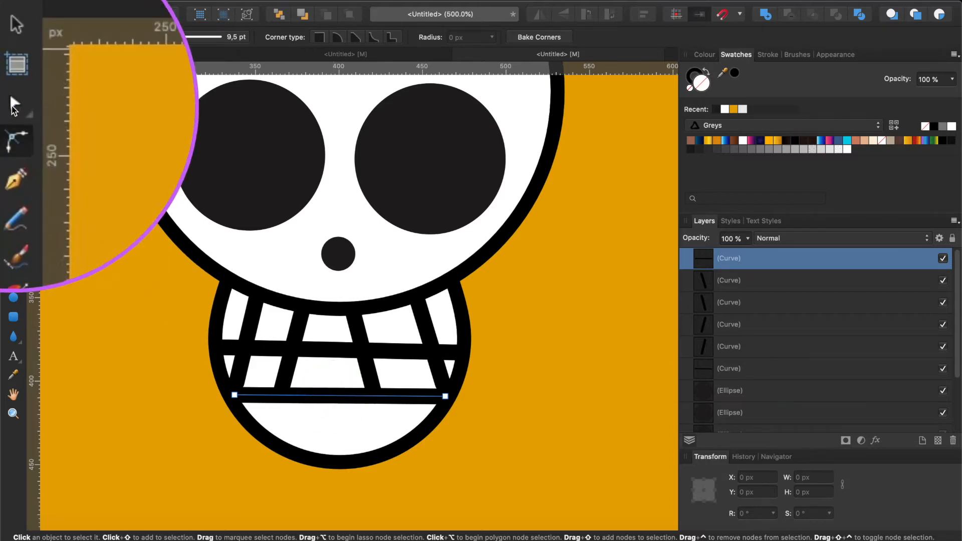
click(14, 106)
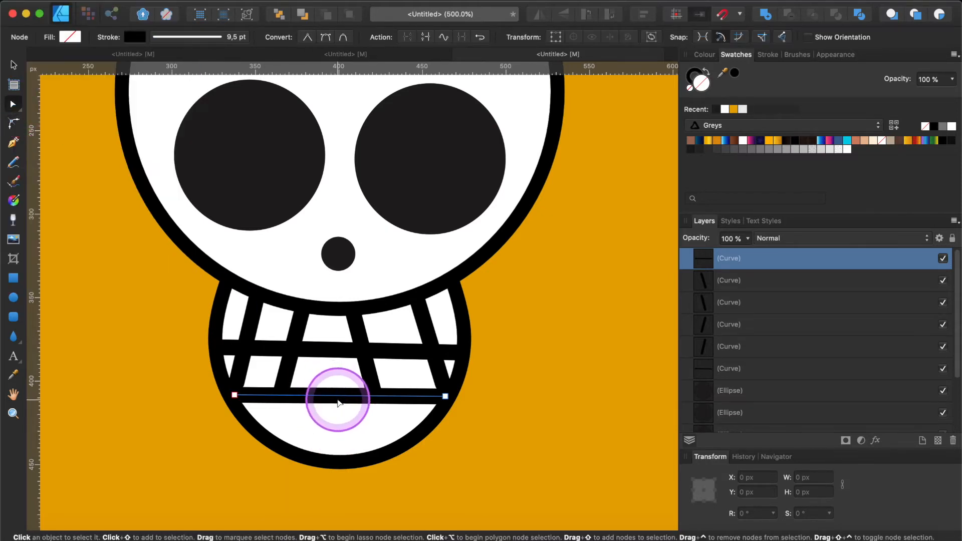
drag(337, 399, 339, 404)
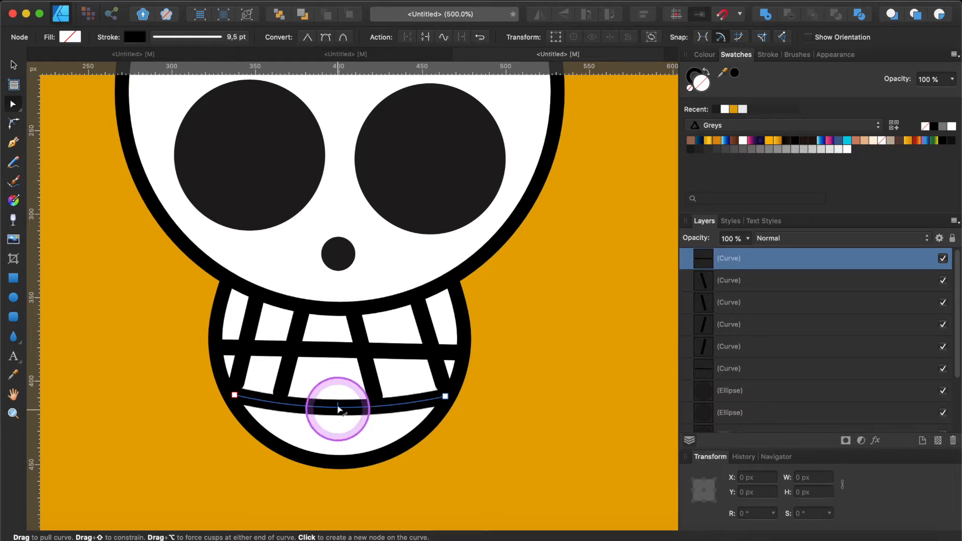
click(337, 350)
drag(337, 349, 307, 360)
- Move the second tooth line's bottom end down onto the lower curve and adjust the line's bend
click(294, 338)
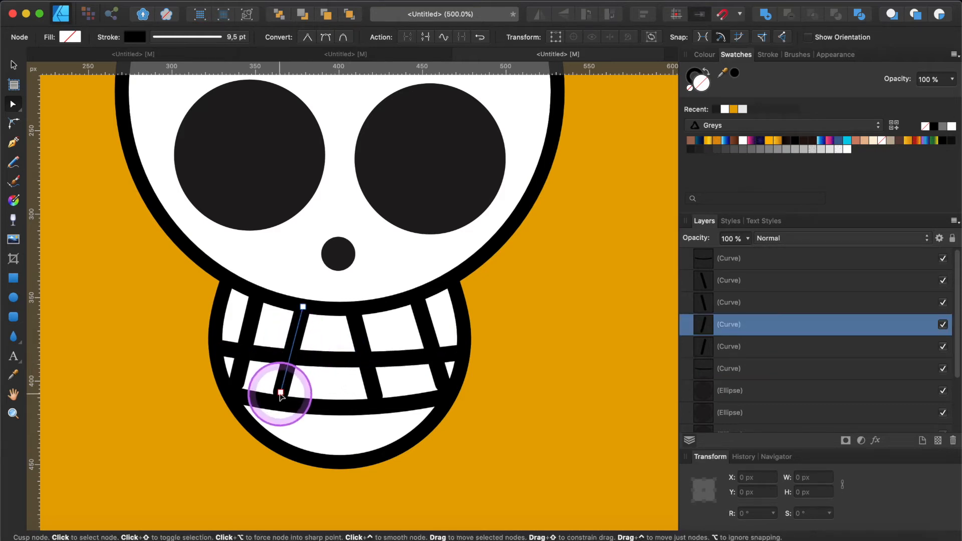
drag(275, 393, 283, 399)
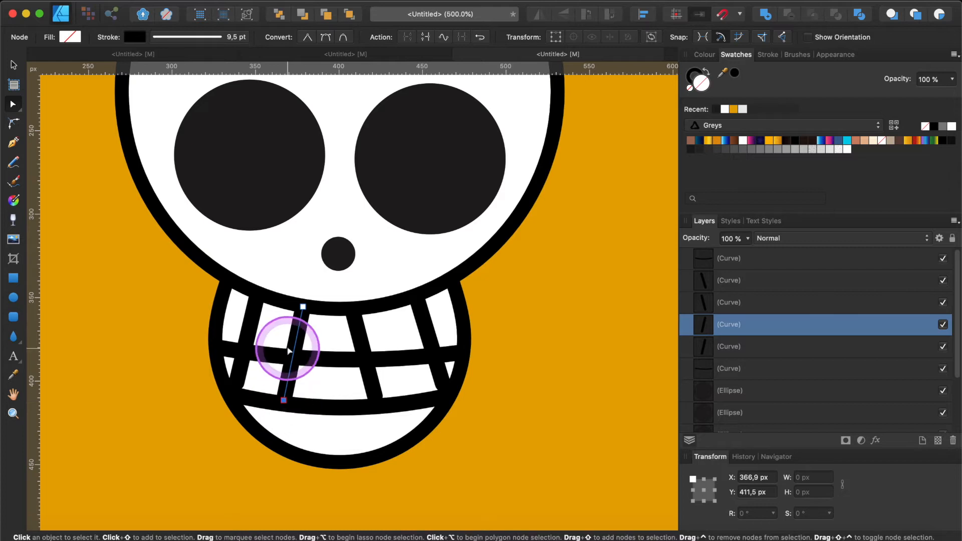
drag(289, 355, 293, 358)
- Adjust the bend of the two tooth lines in the right half of the jaw, bowing the outermost one toward the outline
click(365, 358)
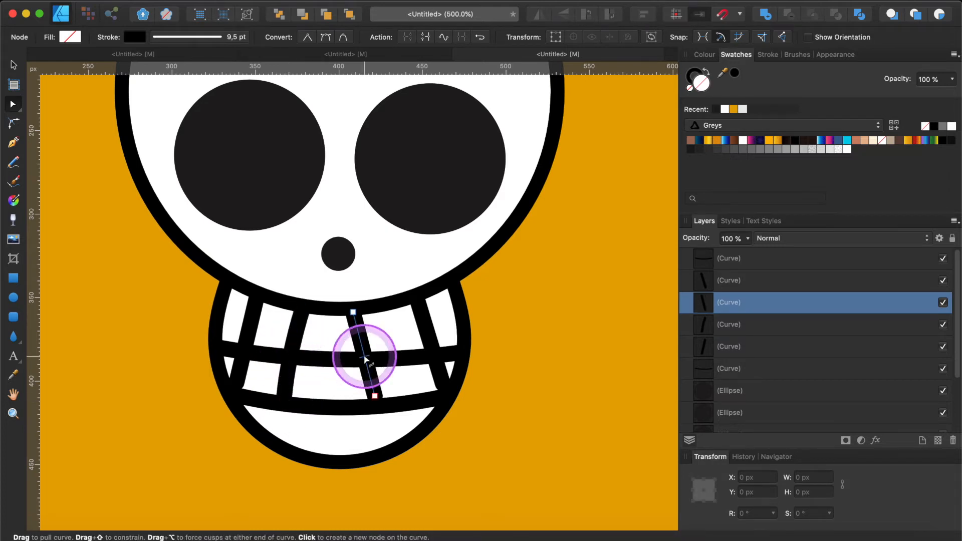
drag(369, 357, 363, 358)
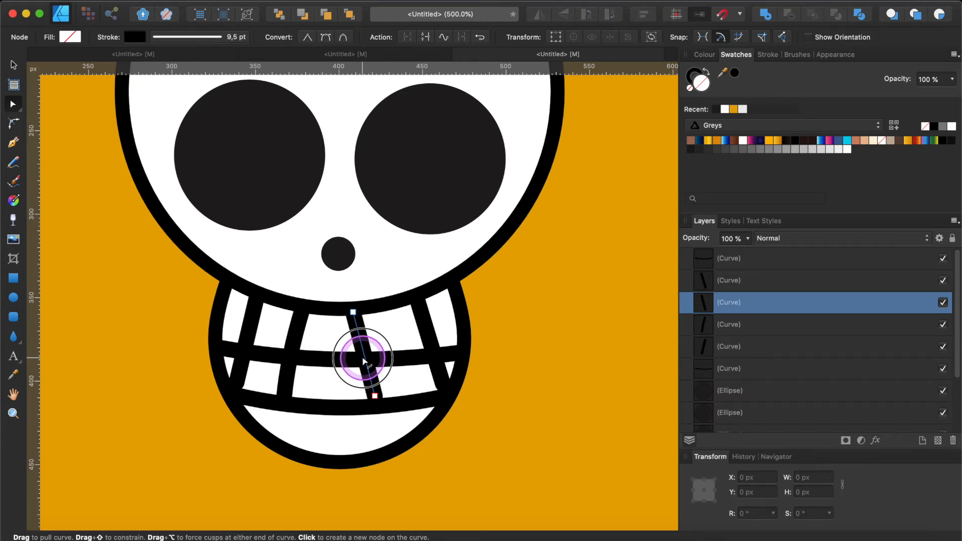
click(431, 336)
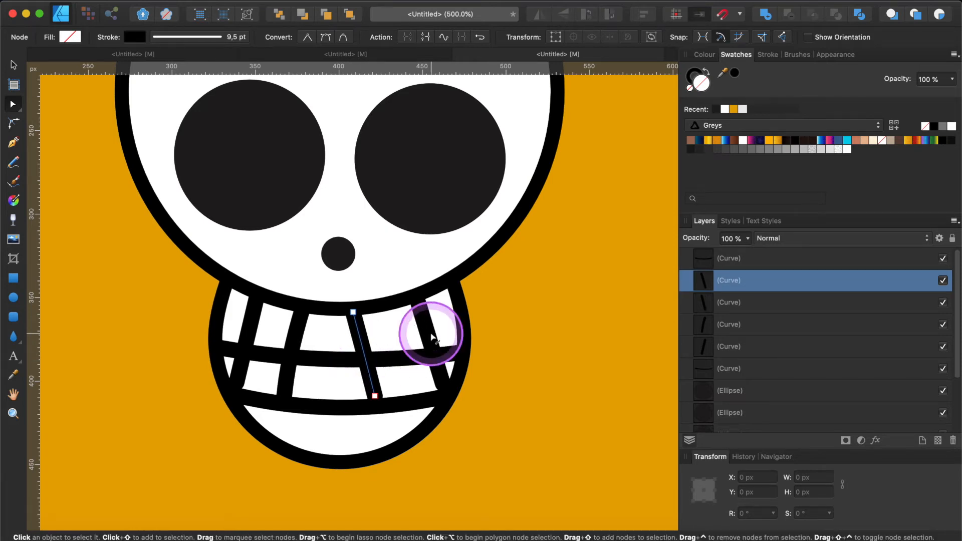
drag(429, 338, 433, 342)
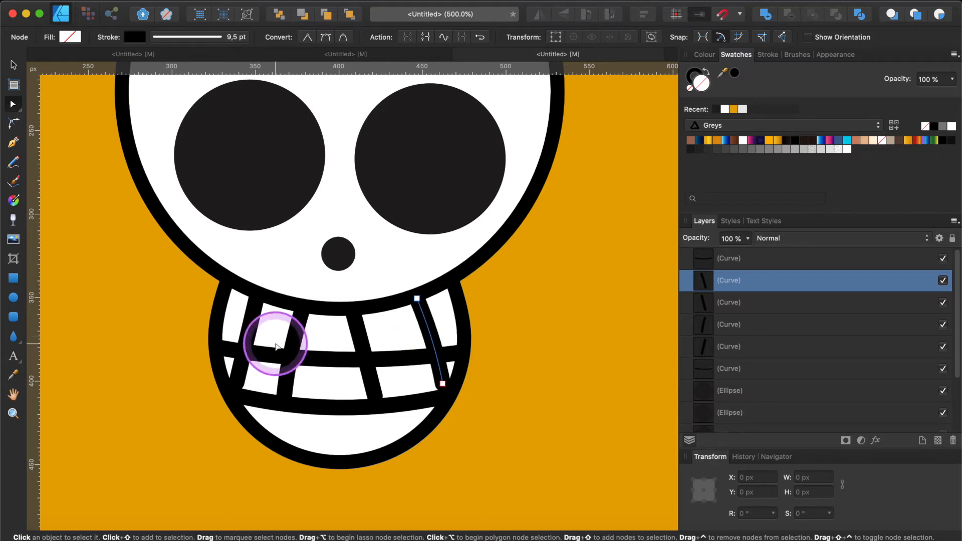
- Move the leftmost tooth line's bottom end onto the lower curve and bow the line slightly outward
click(239, 384)
drag(237, 384, 243, 388)
click(249, 344)
drag(250, 345, 246, 346)
click(545, 450)
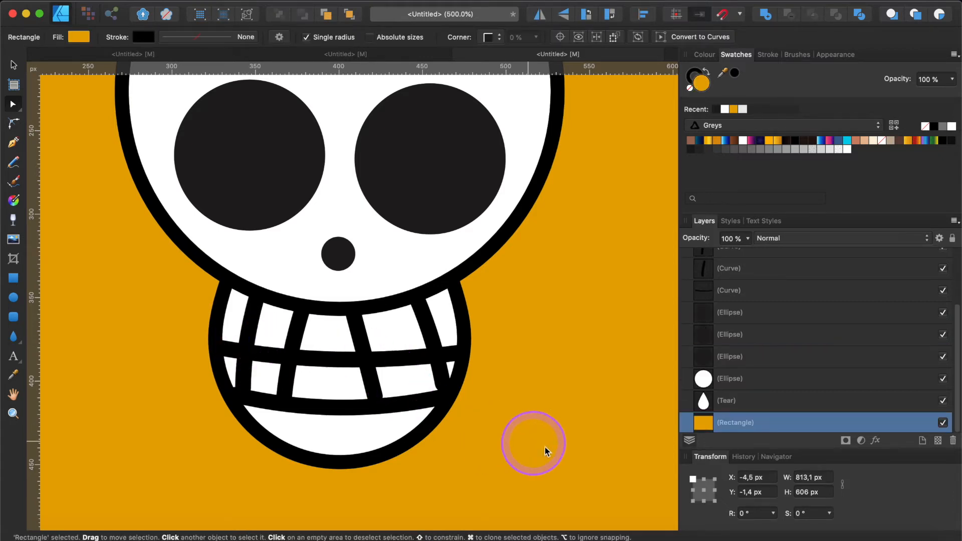
key(super+0)
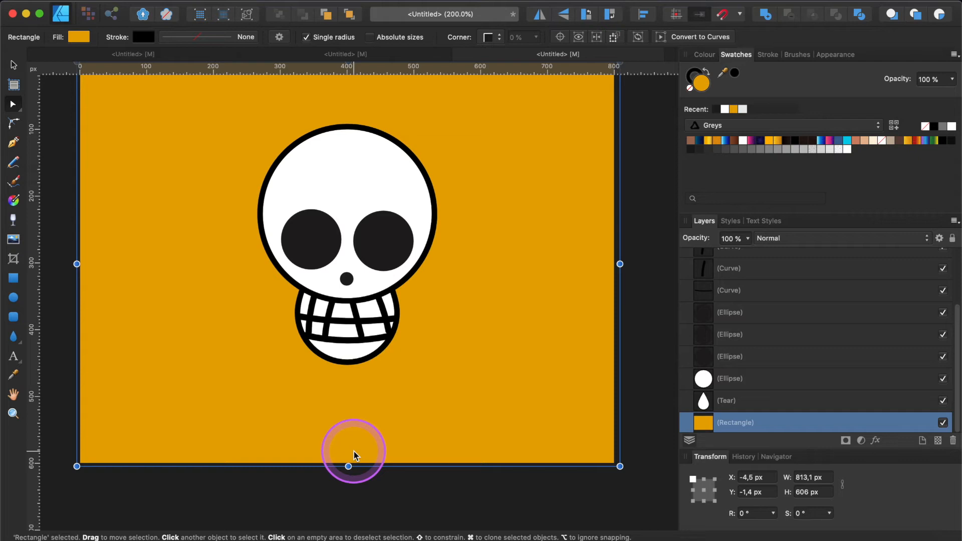
- Draw a rectangle of about 325 × 125 px over the upper part of the head and raise its layer above the skull shapes
click(19, 279)
mouse_move(233, 118)
mouse_down()
mouse_move(436, 216)
mouse_move(440, 189)
mouse_move(450, 201)
mouse_up()
drag(736, 426, 729, 256)
click(731, 265)
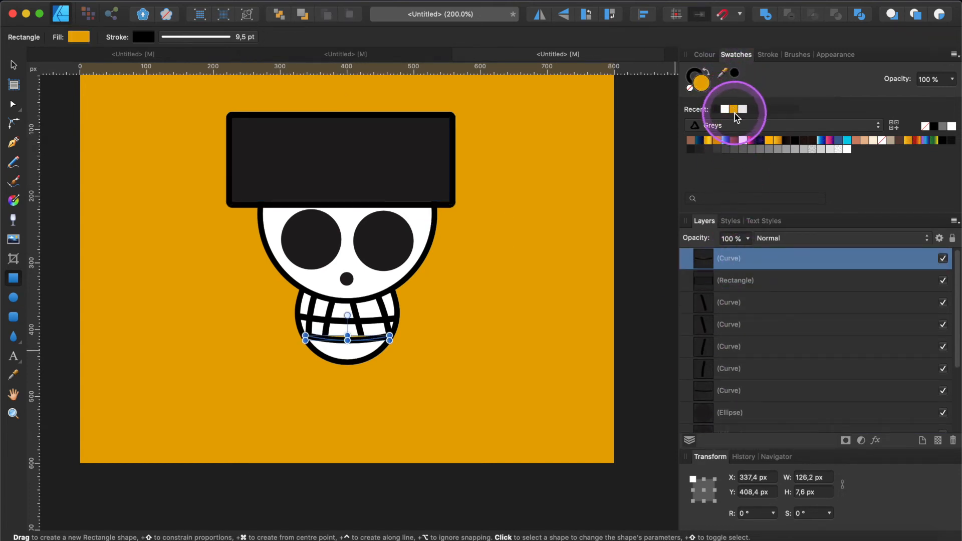
- Fill the rectangle over the head with the background's orange and set its stroke width to 0 pt
click(393, 155)
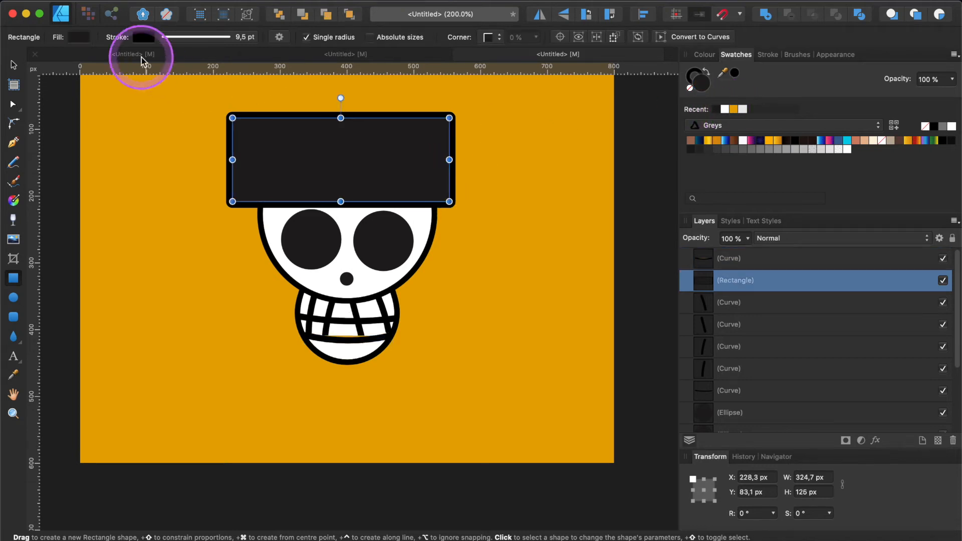
click(15, 62)
click(354, 163)
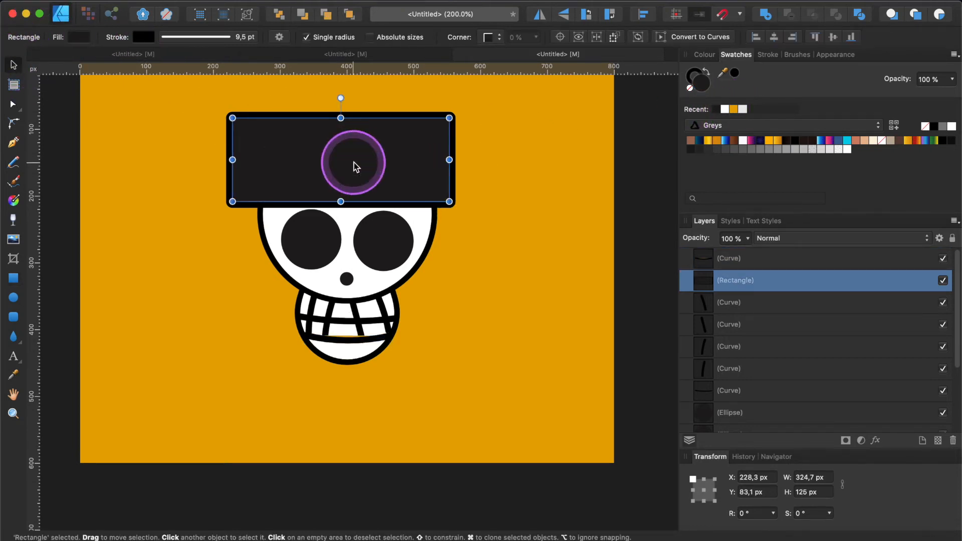
click(733, 109)
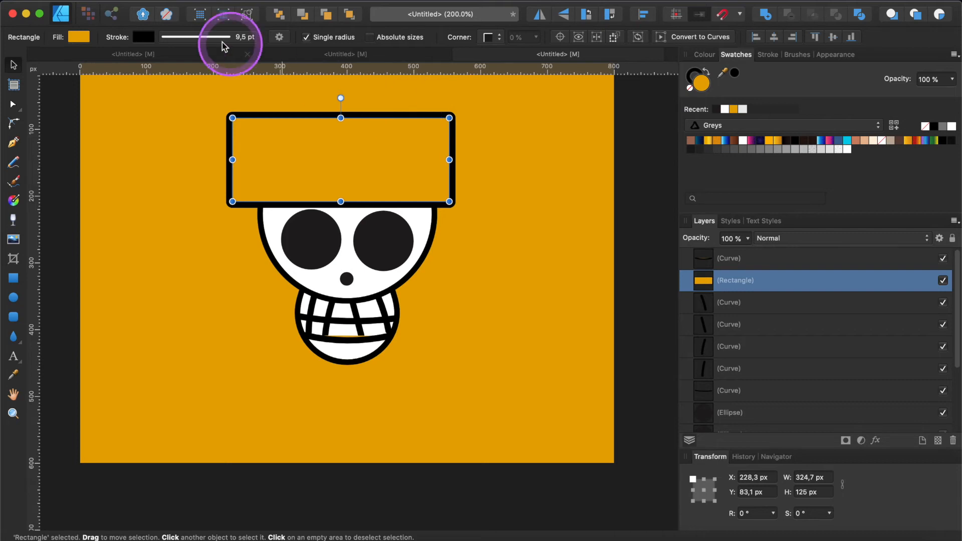
click(172, 37)
drag(194, 79, 50, 85)
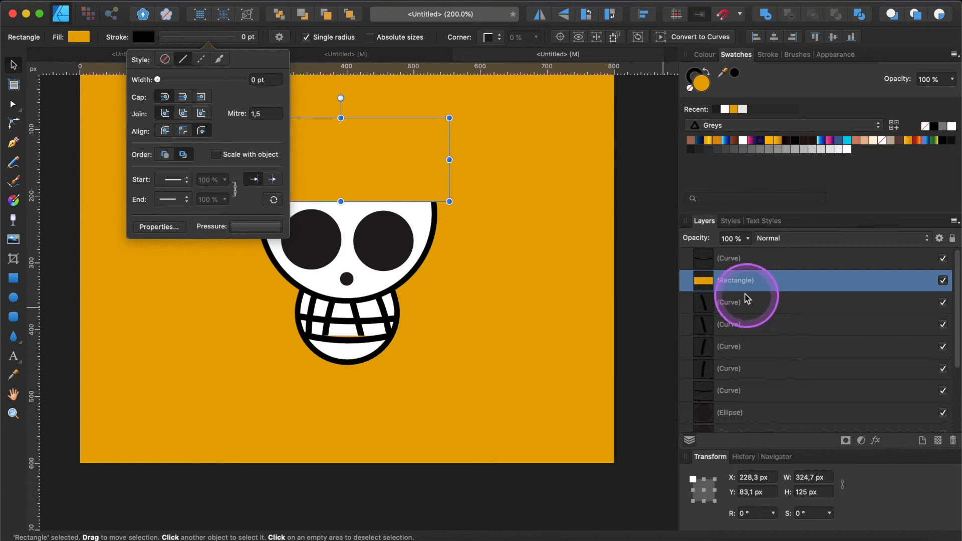
- Clip the orange rectangle inside the white head ellipse by nesting its layer within the ellipse's layer
drag(738, 285, 740, 412)
scroll(738, 410, down, 3)
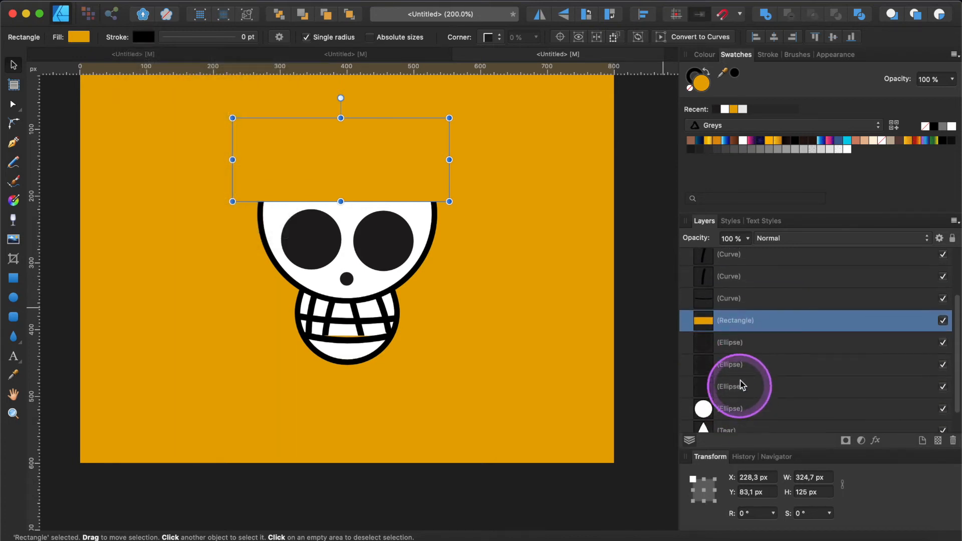
drag(728, 293, 750, 392)
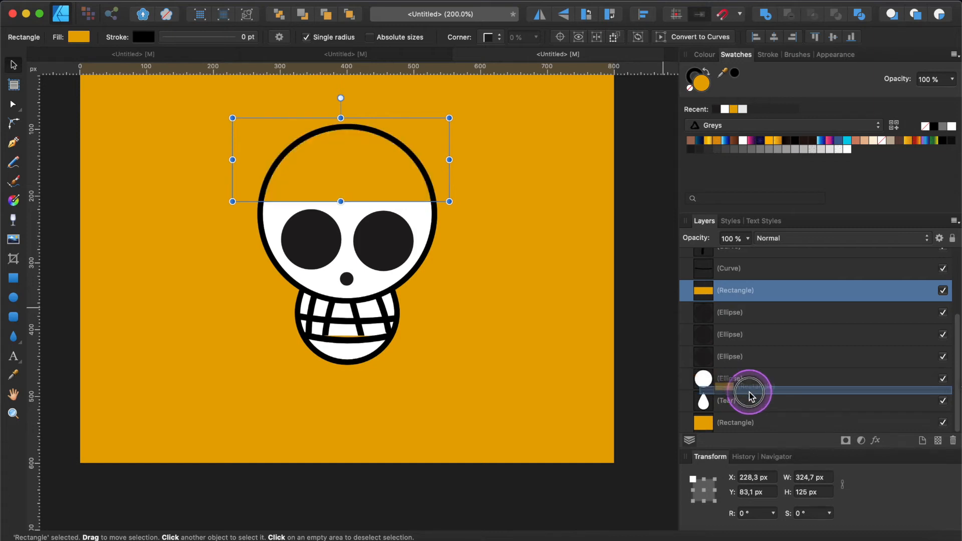
drag(750, 392, 749, 392)
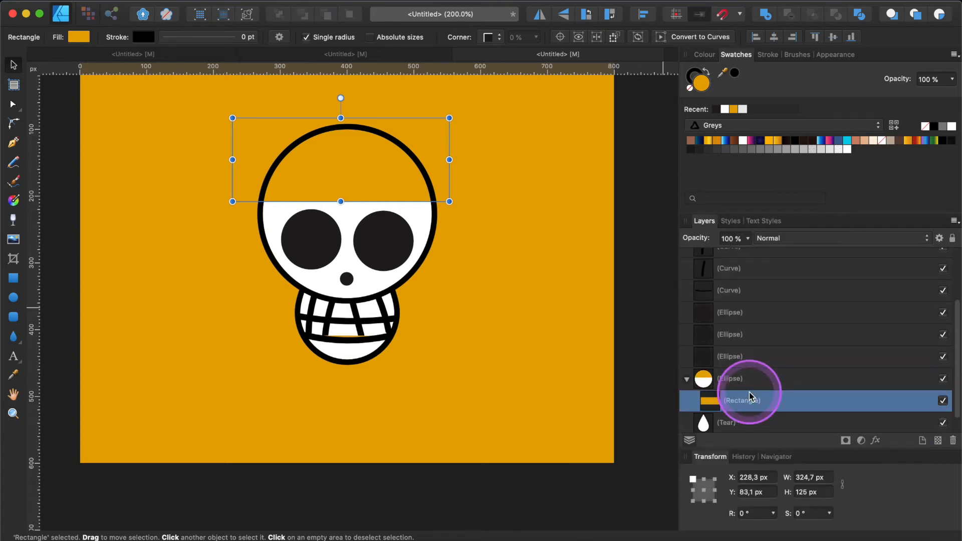
- Draw a band of about 286 × 37 px along the lower edge of the orange head area and fill it with red C30316
click(14, 279)
drag(253, 175, 444, 201)
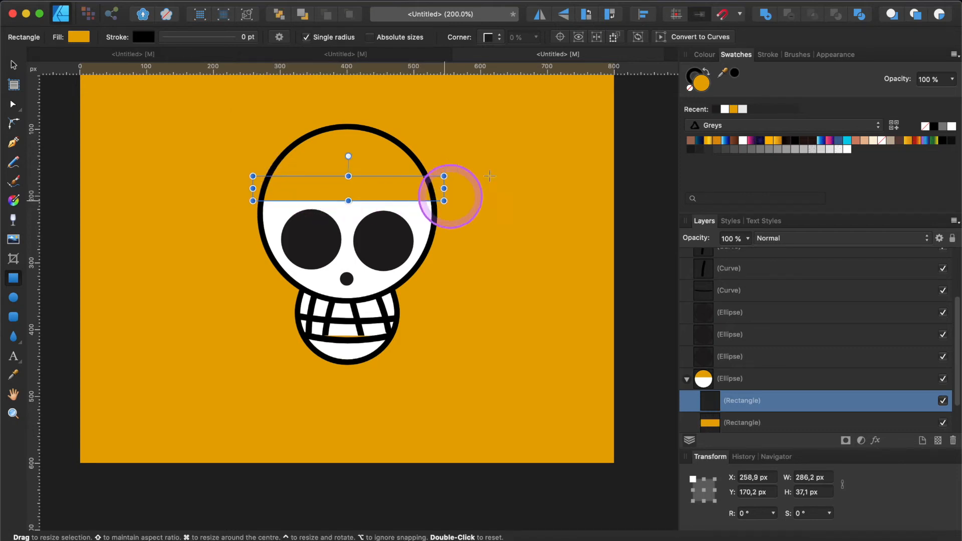
click(700, 82)
drag(582, 176, 794, 189)
drag(798, 314, 792, 330)
click(929, 411)
click(917, 416)
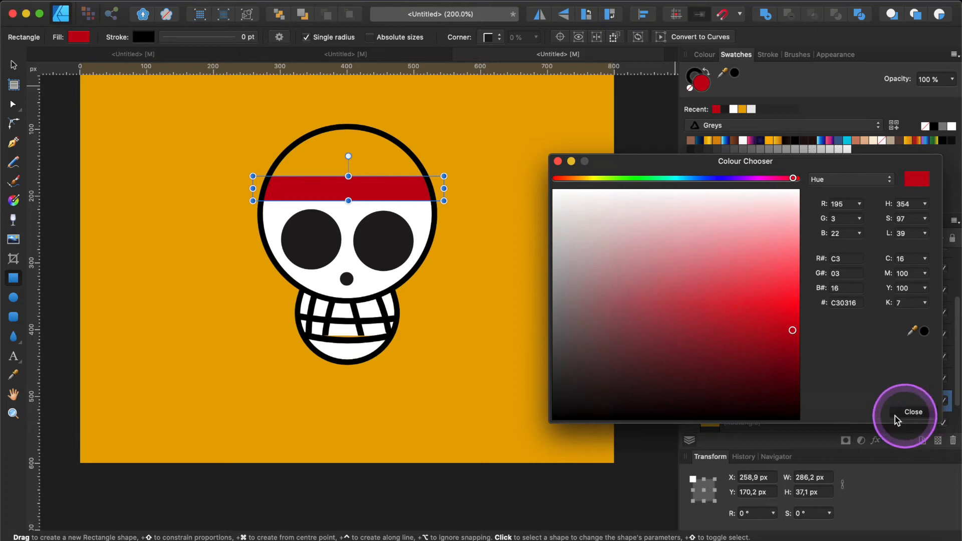
- Give the red band an 8 pt black stroke and keep it nested inside the head ellipse
click(199, 40)
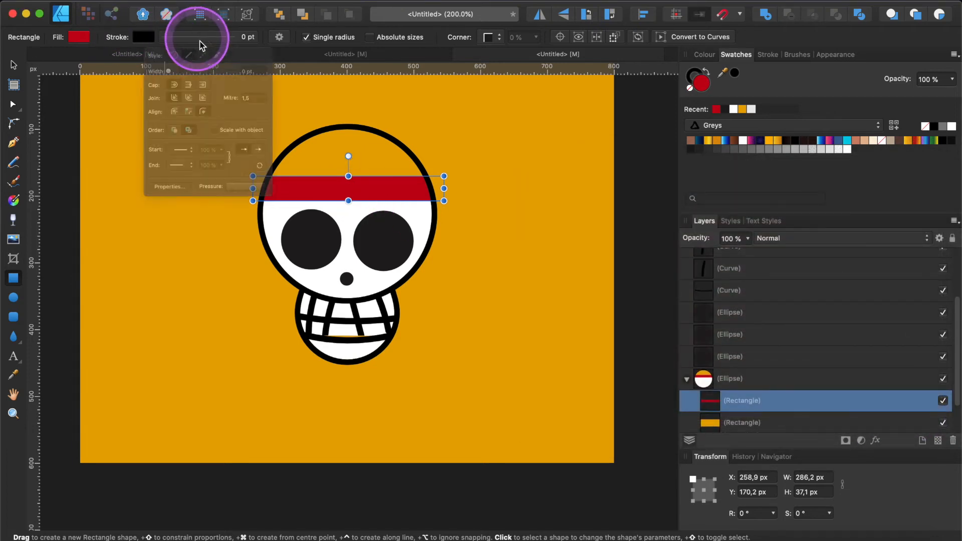
drag(157, 79, 191, 80)
click(13, 64)
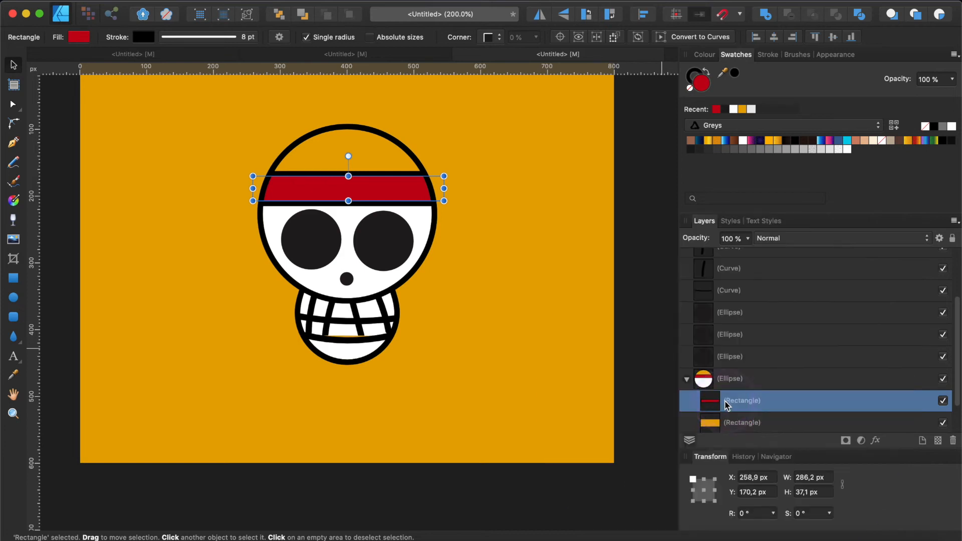
drag(731, 404, 728, 354)
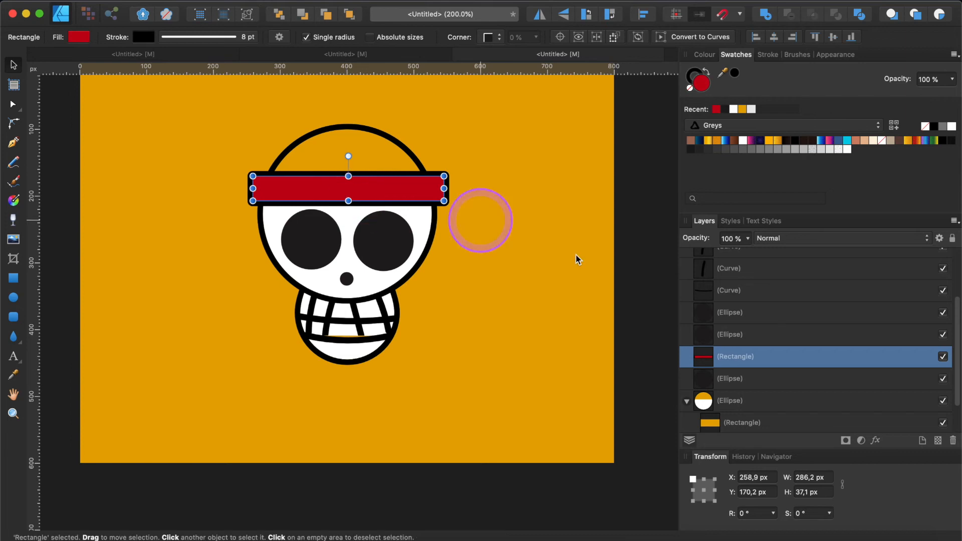
drag(728, 353, 758, 409)
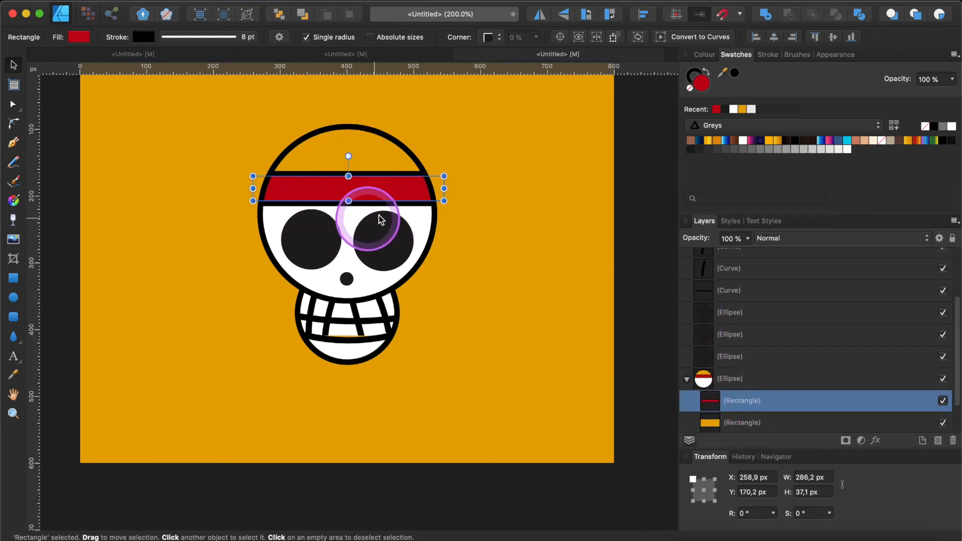
- Draw an orange hat brim rectangle across the head above all other layers, about 341 × 26 px after narrowing both ends
click(726, 263)
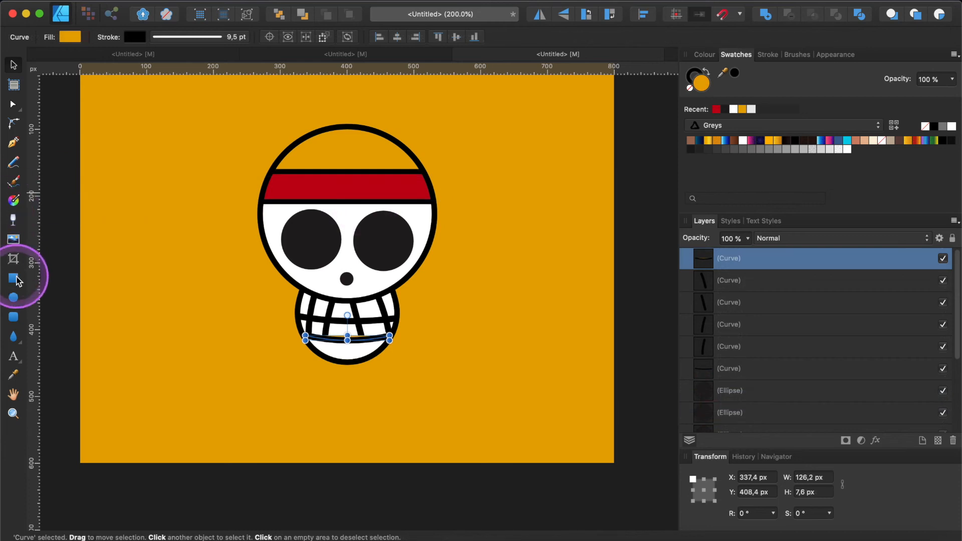
click(14, 279)
drag(209, 185, 478, 202)
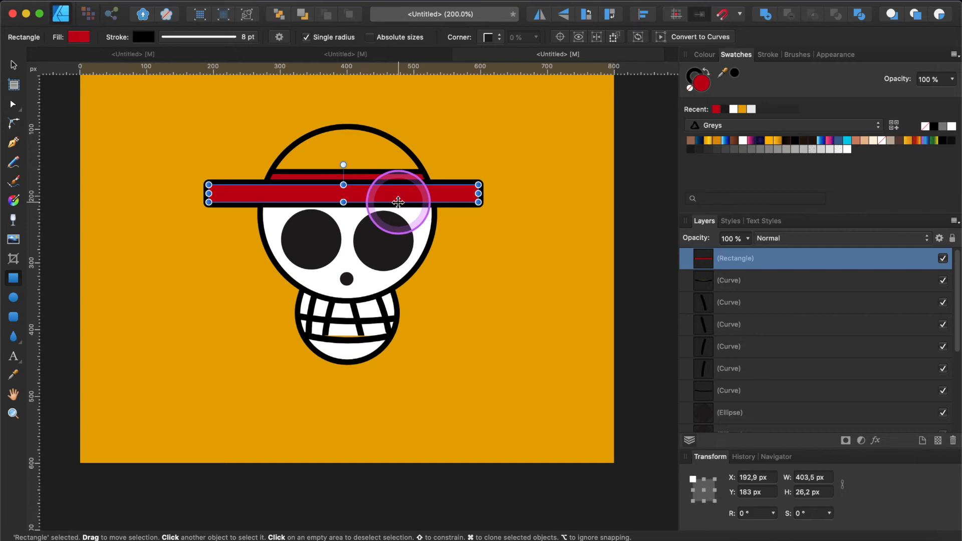
click(744, 109)
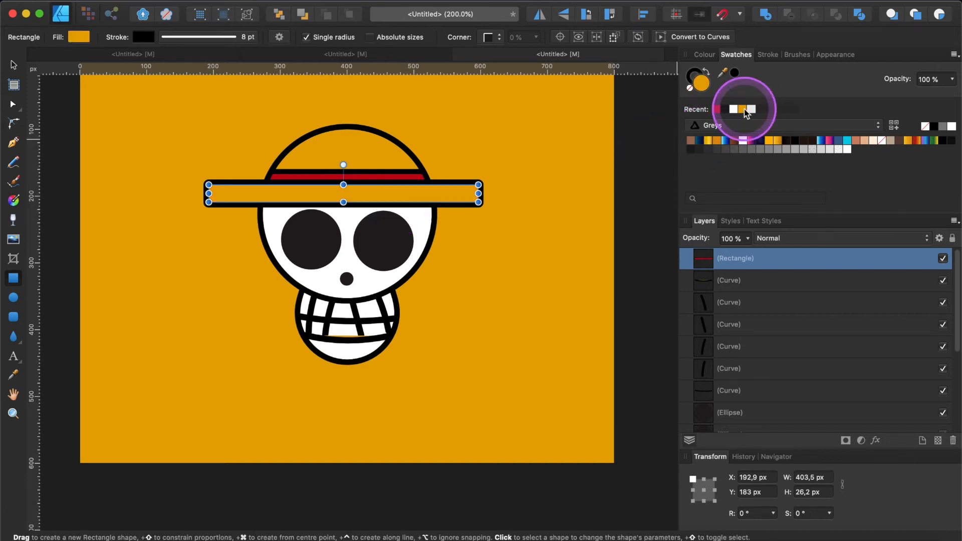
drag(214, 194, 235, 194)
drag(478, 192, 458, 193)
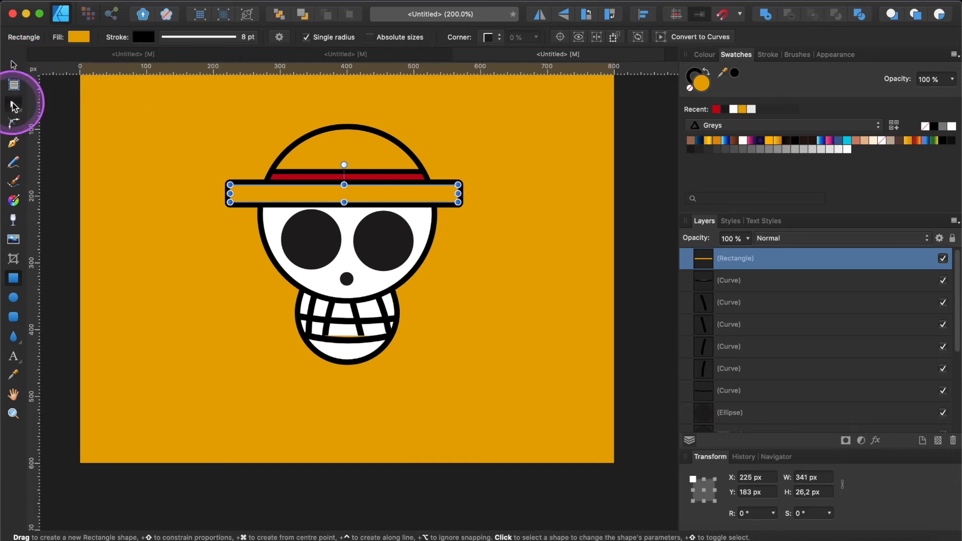
- Round all four corners of the hat brim fully and shift the brim to X 231 px to centre it on the head
click(14, 106)
drag(63, 143, 503, 230)
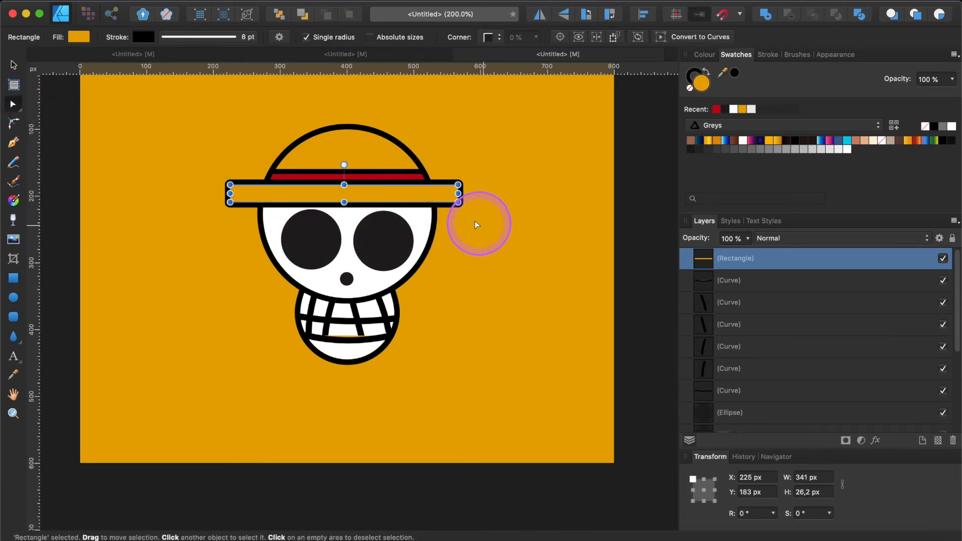
click(13, 123)
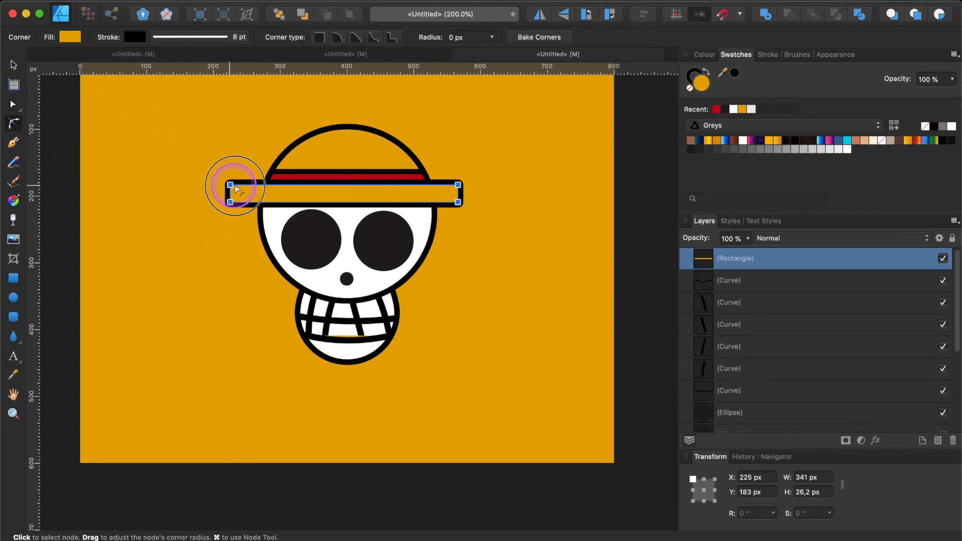
drag(235, 188, 322, 176)
click(13, 65)
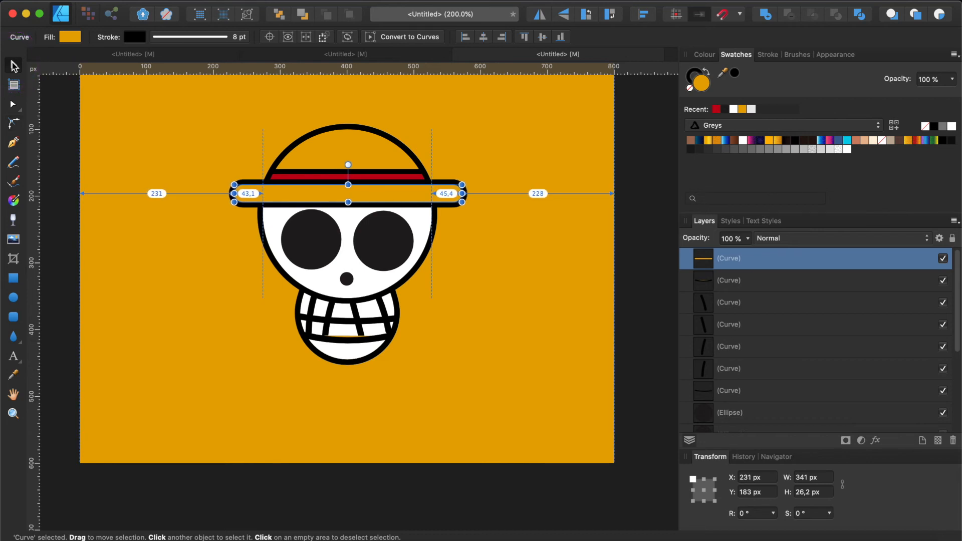
- Select the red band inside the head ellipse and nudge it upward to Y 151,2 px so more of it shows above the brim
click(373, 176)
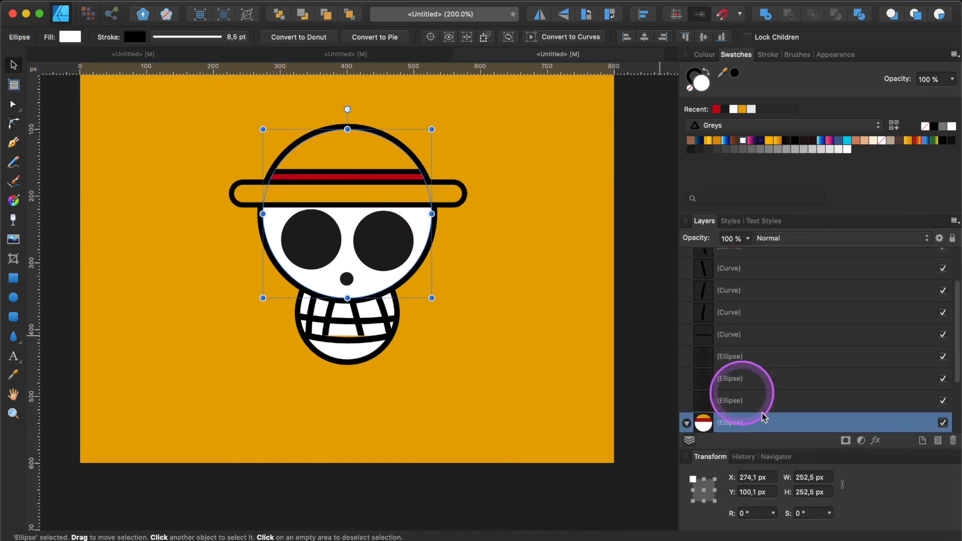
scroll(770, 426, down, 2)
click(735, 386)
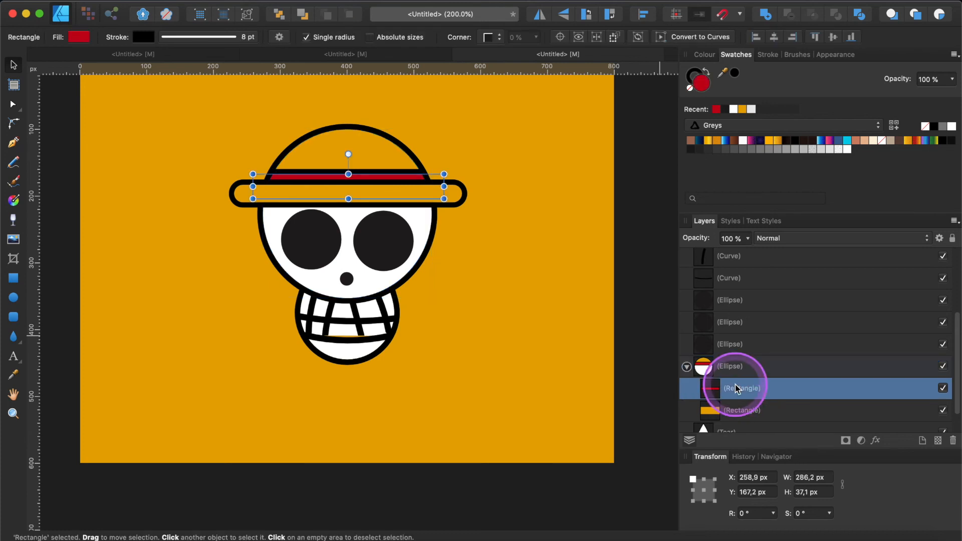
key(Up)
key(Up)
key(Up)
key(Up)
key(Up)
key(Up)
key(Up)
key(Up)
key(Up)
key(Up)
key(Up)
key(Up)
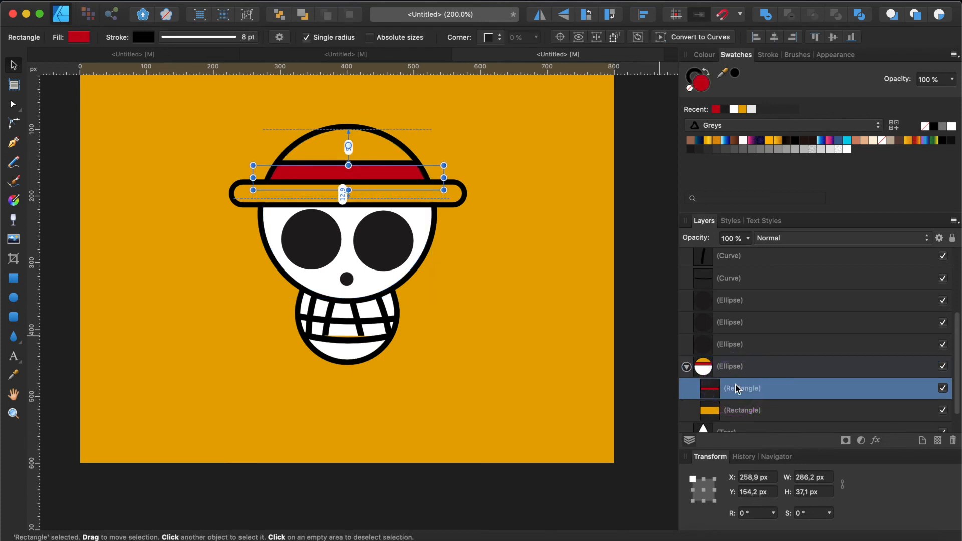
key(Up)
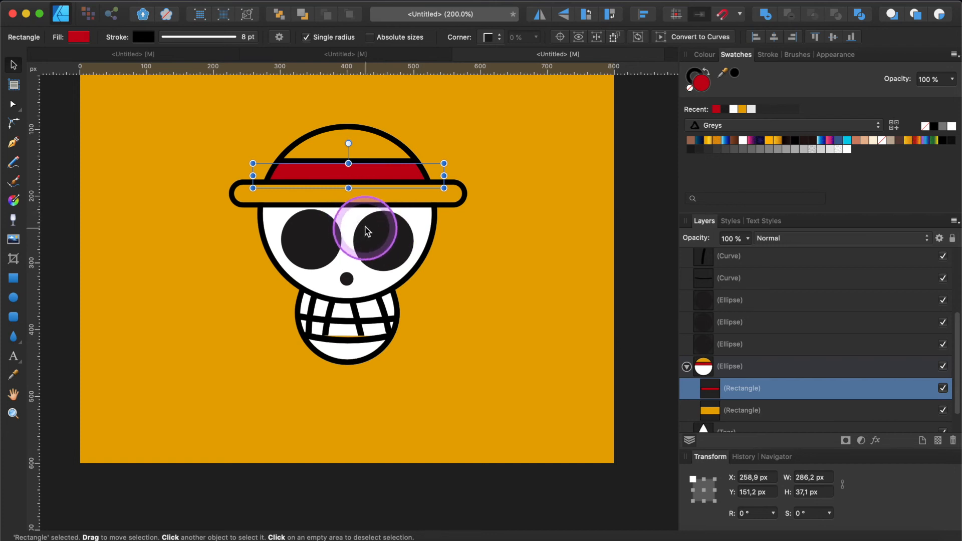
- Draw a light grey, black-outlined ellipse just above the background layer in the canvas's upper-left area and scale it to about 56 × 62 px
click(627, 228)
scroll(322, 310, left, 2)
scroll(322, 310, up, 1)
click(322, 311)
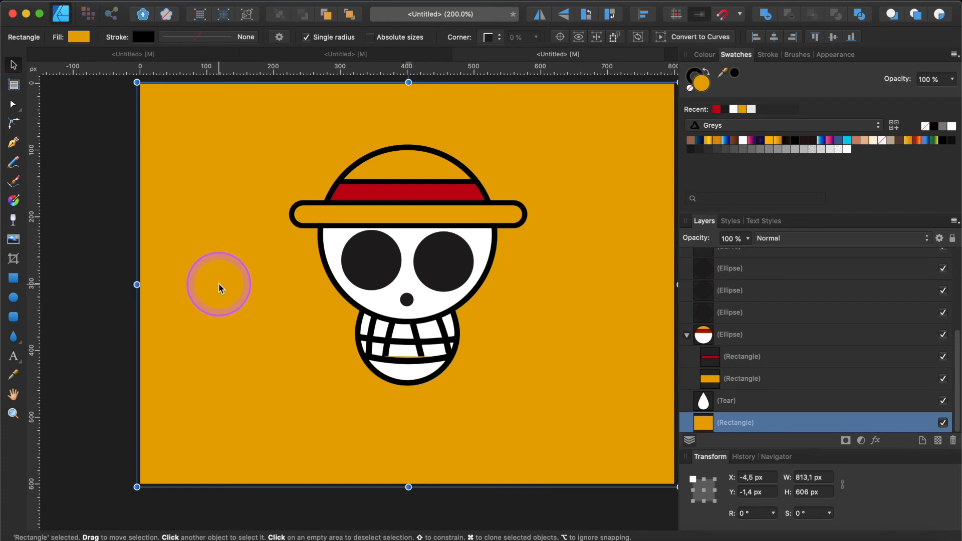
scroll(202, 292, left, 2)
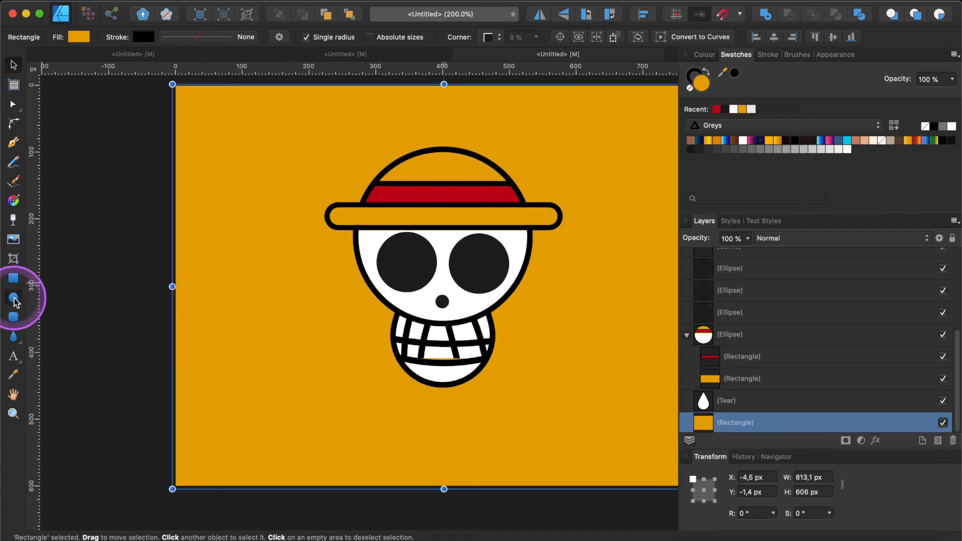
click(14, 298)
drag(205, 129, 251, 179)
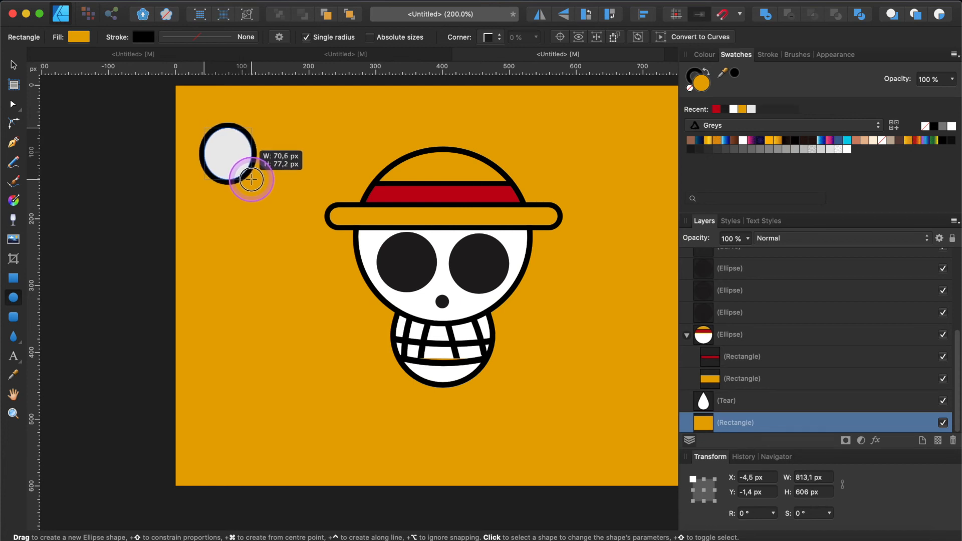
drag(251, 179, 252, 179)
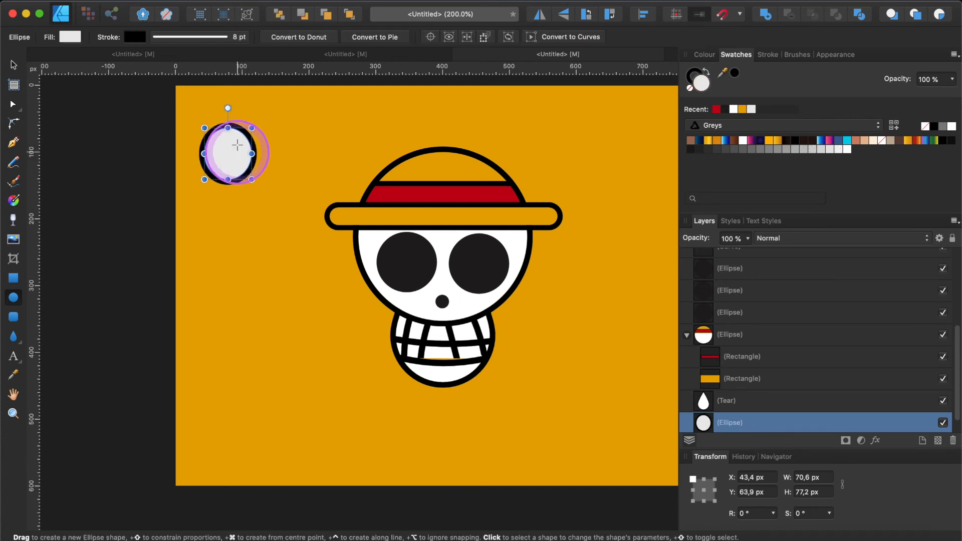
click(12, 65)
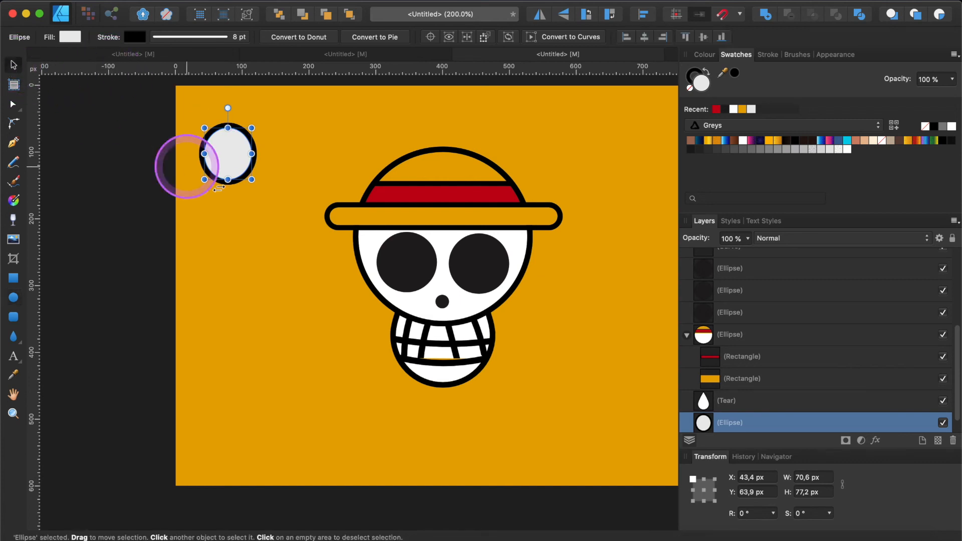
drag(251, 179, 240, 169)
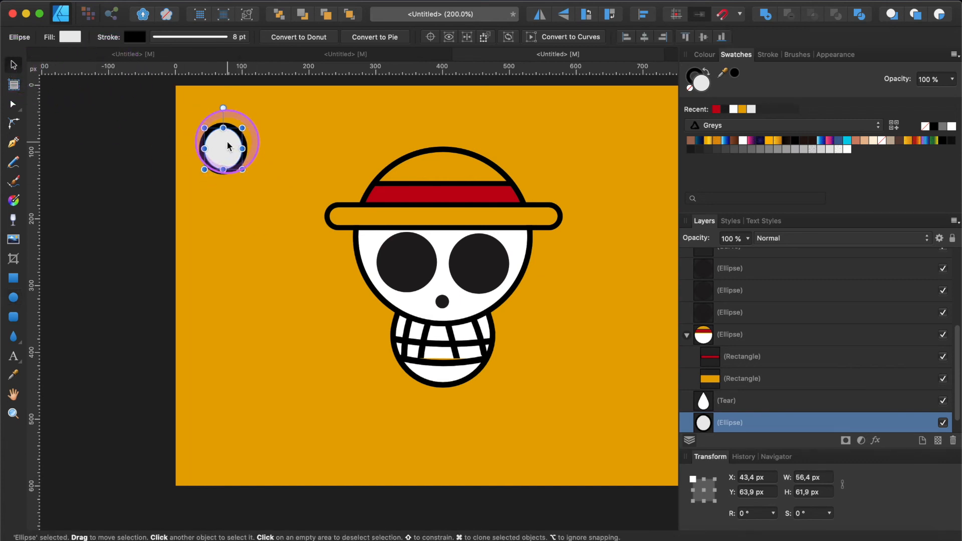
- Duplicate the grey ellipse and place the copy to its right, slightly overlapping it
right_click(229, 142)
click(245, 183)
drag(225, 150, 259, 151)
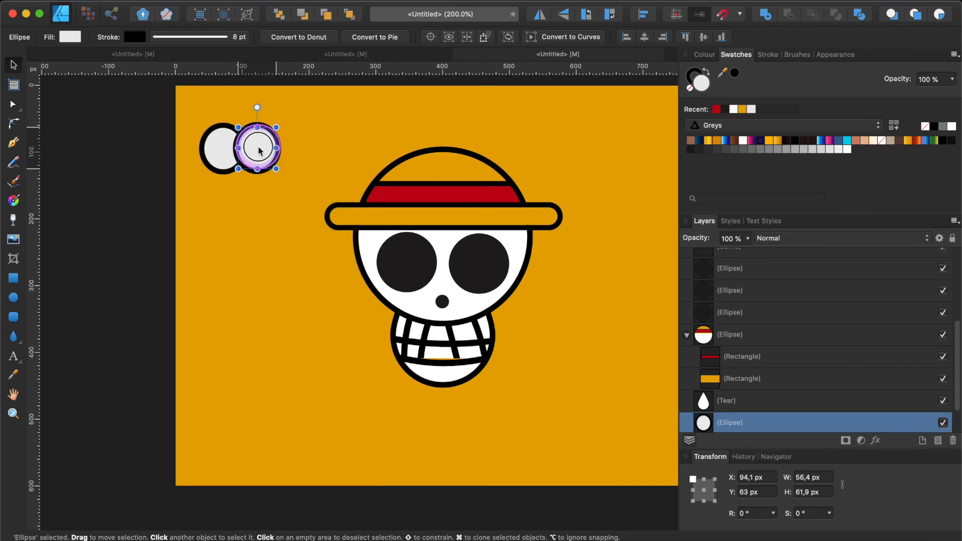
- Duplicate both grey ellipses together and place the copied pair straight below the originals, at about Y 415 px
shift+click(217, 149)
right_click(214, 142)
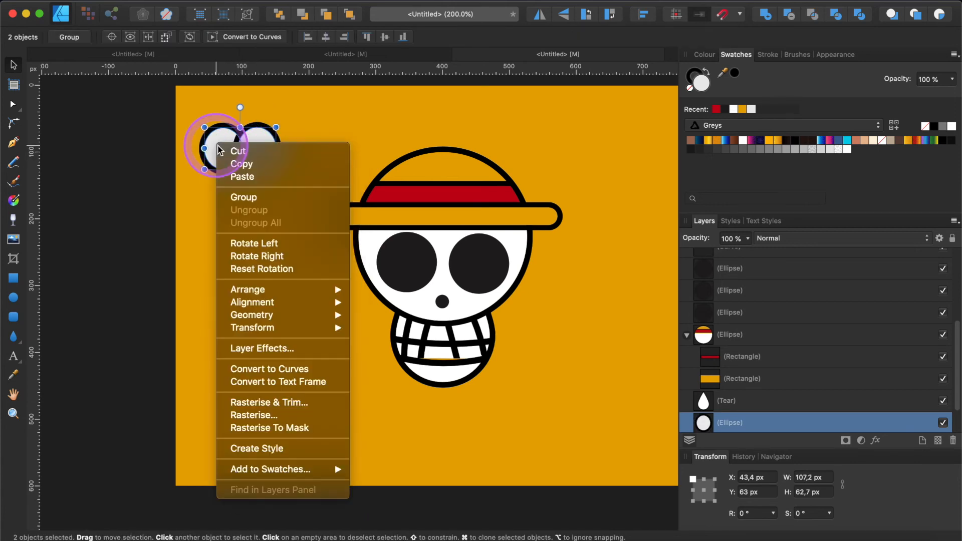
right_click(228, 152)
click(250, 171)
key(super+v)
drag(247, 144, 254, 375)
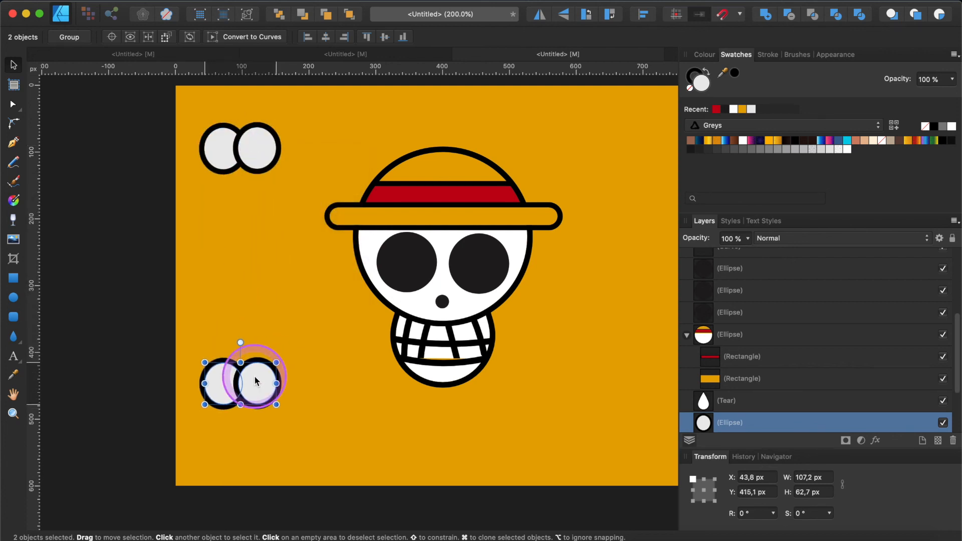
- Draw a light grey bone shaft rectangle of about 49 × 342 px connecting the upper and lower ellipse pairs
click(13, 278)
drag(218, 149, 253, 380)
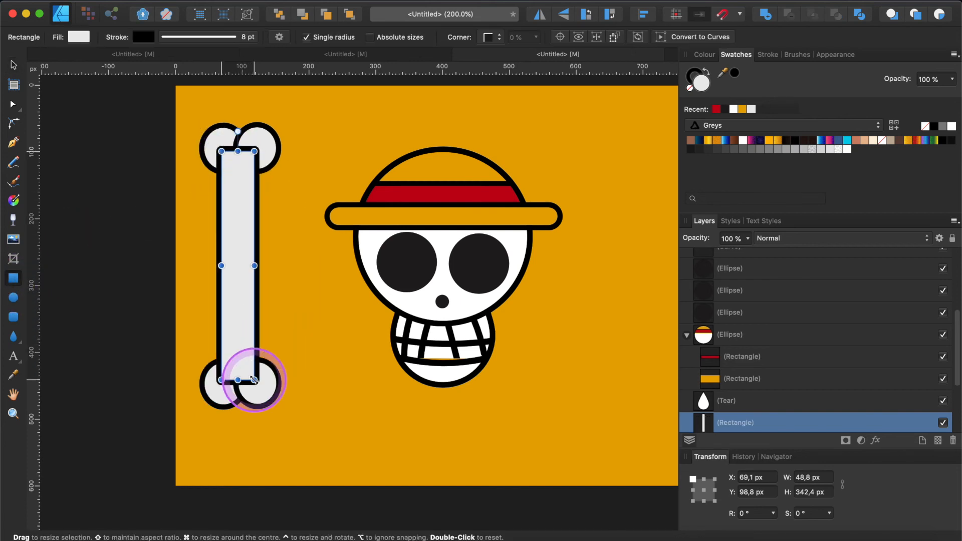
- Narrow the bone shaft to 37 px, centred between the ellipses, and merge it with the four ellipses into a single shape
click(13, 65)
drag(216, 266, 228, 265)
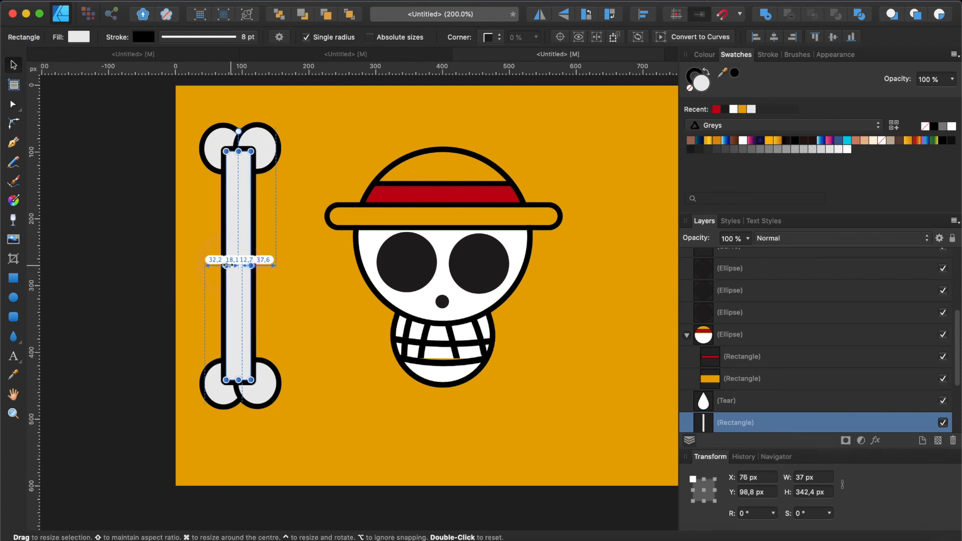
click(250, 175)
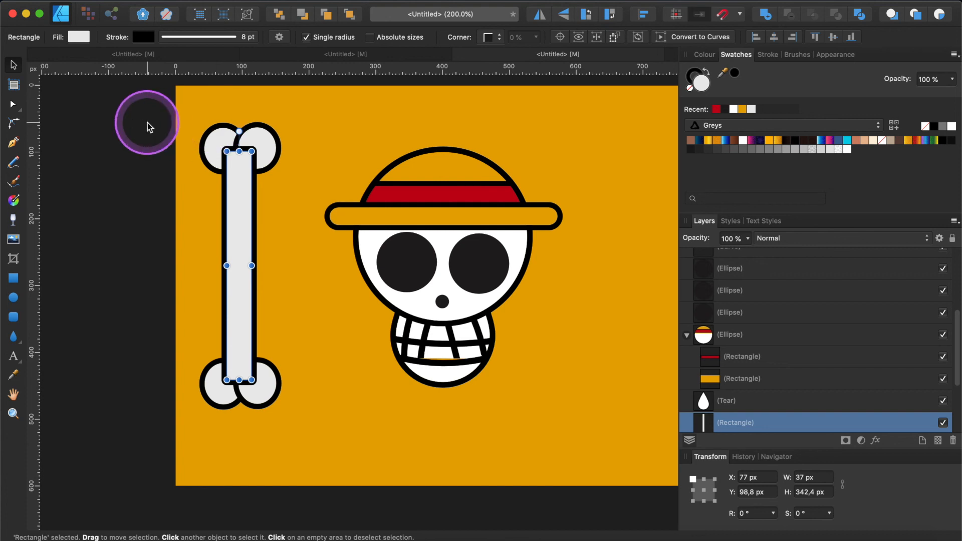
drag(141, 110, 327, 438)
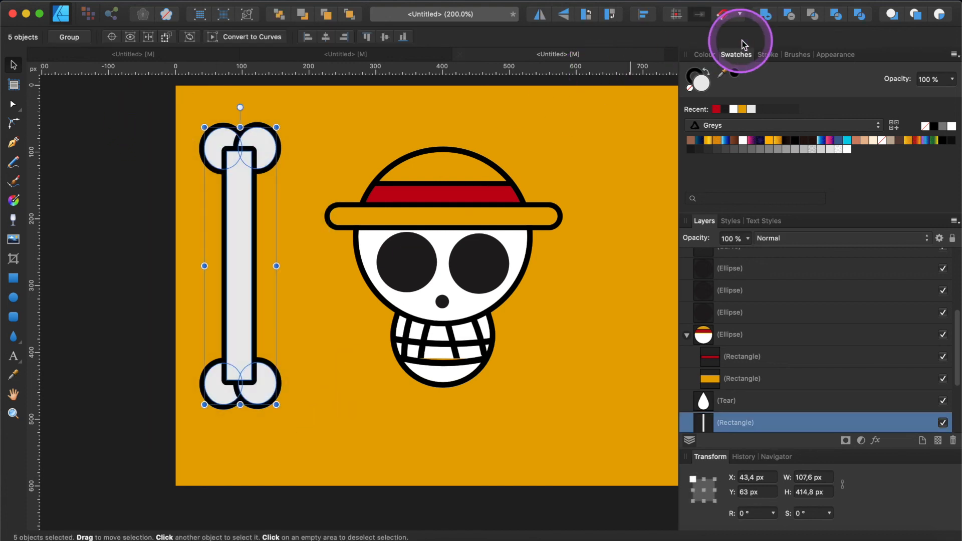
click(768, 19)
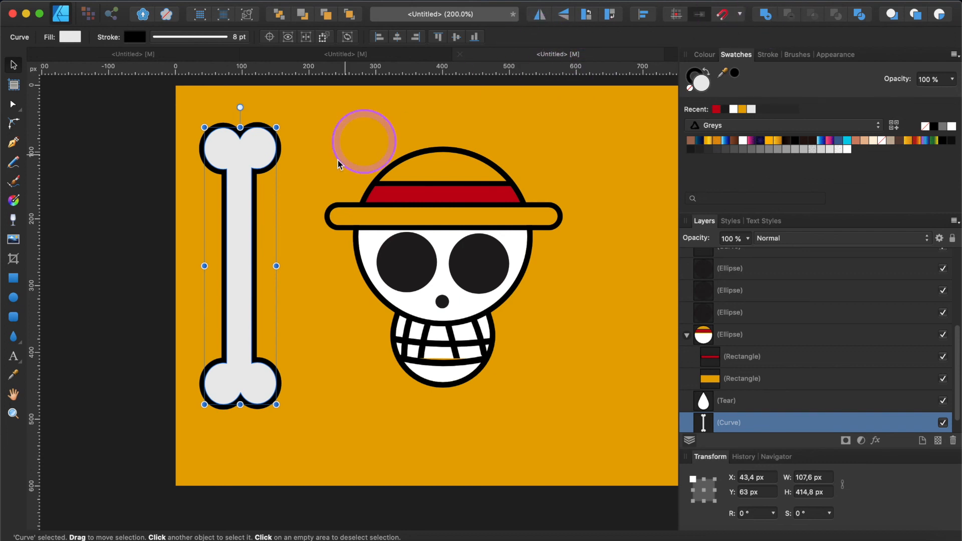
- Duplicate the bone in place and rotate the two copies in opposite directions, by about 43°, to form an X
right_click(238, 203)
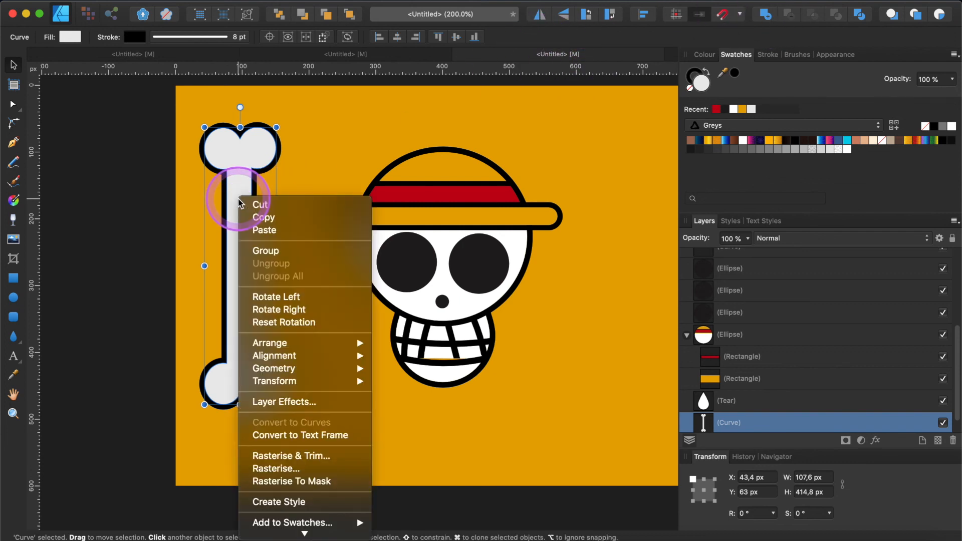
click(261, 218)
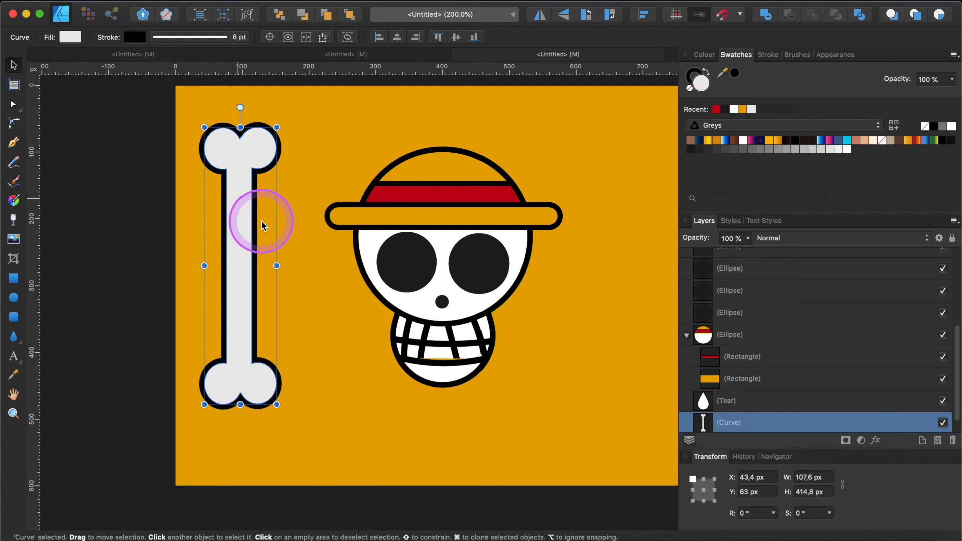
right_click(228, 189)
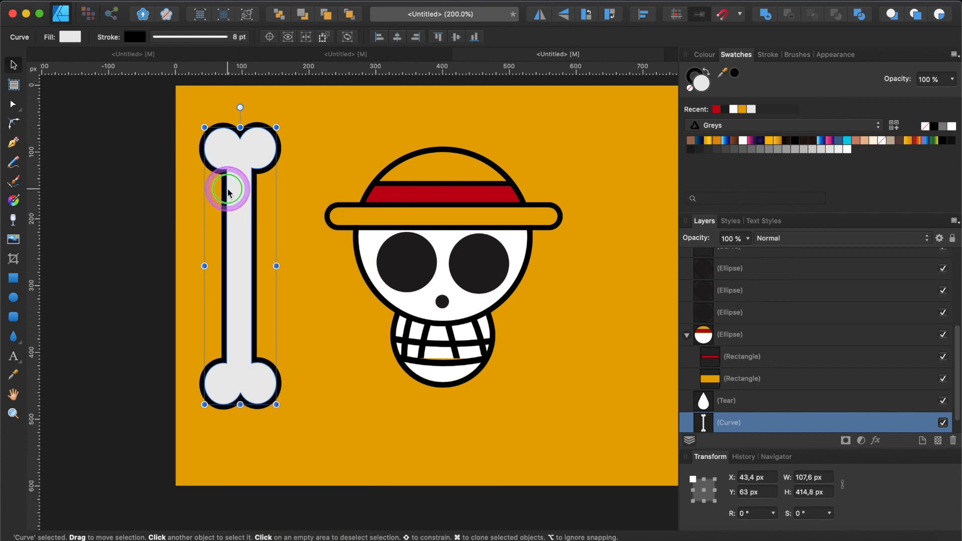
click(258, 221)
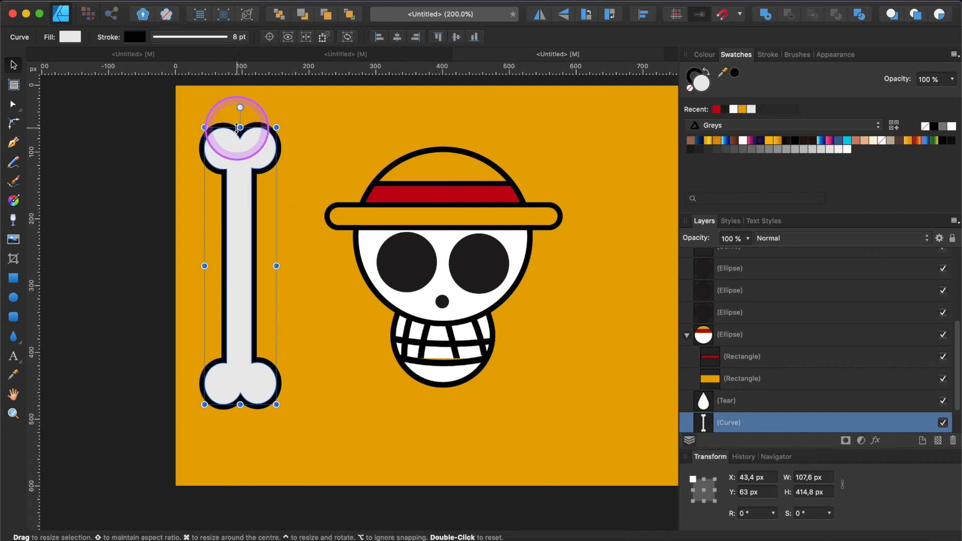
drag(242, 107, 361, 131)
click(216, 164)
drag(236, 101, 131, 150)
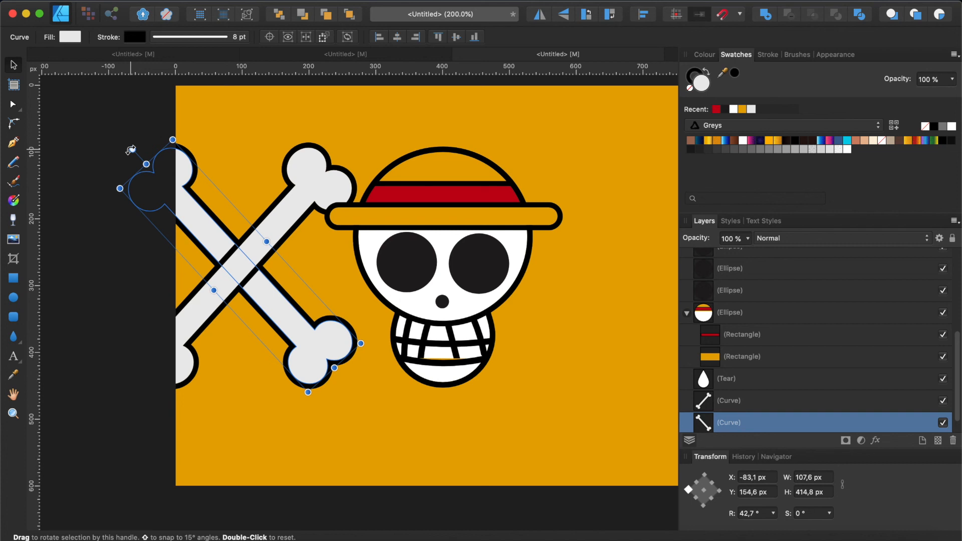
- Group the two crossed bones
shift+click(306, 190)
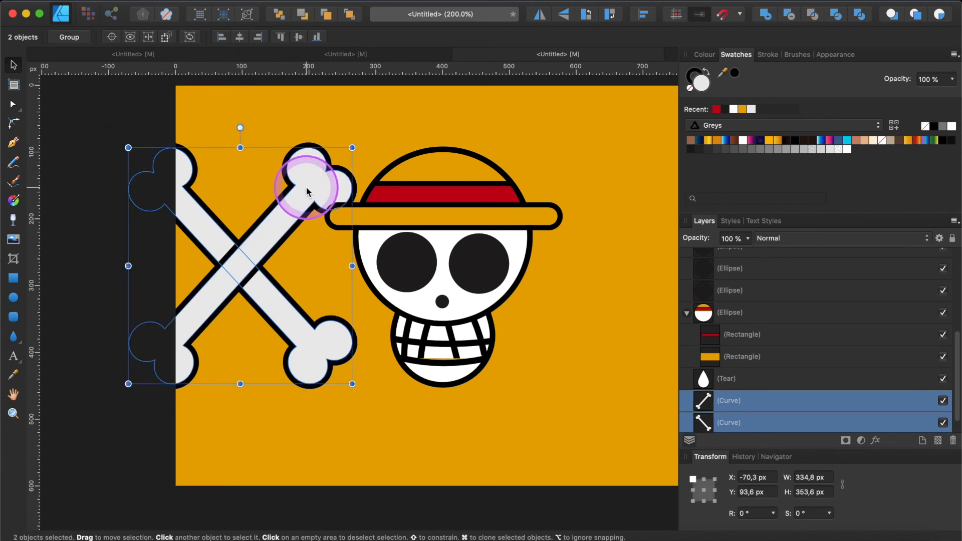
right_click(302, 178)
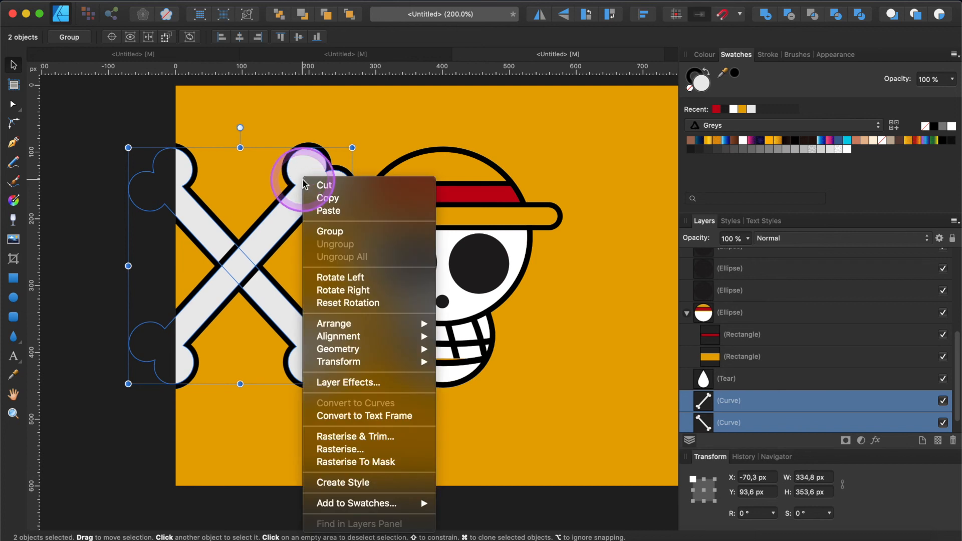
click(329, 232)
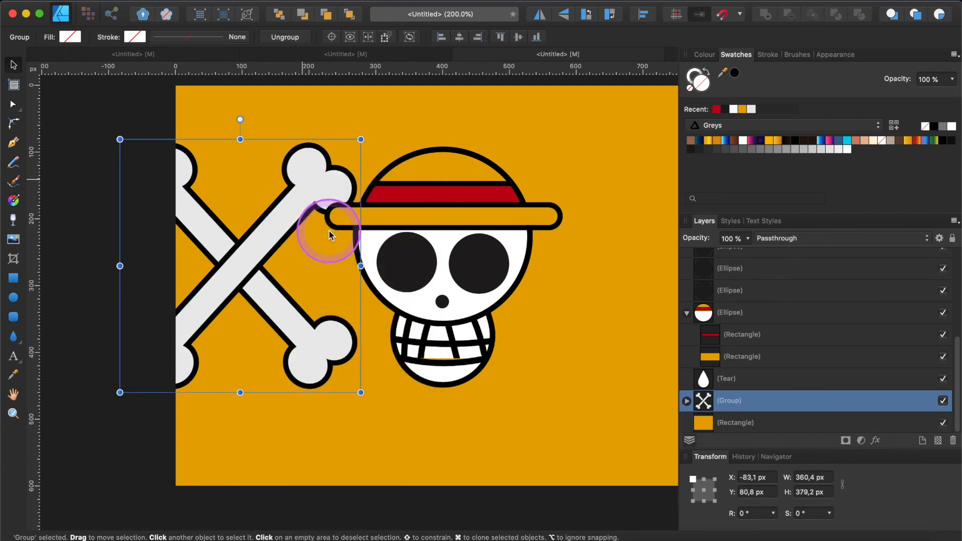
- Centre the crossed-bones group behind the skull and enlarge it proportionally to about 406 × 427 px
drag(256, 241, 451, 249)
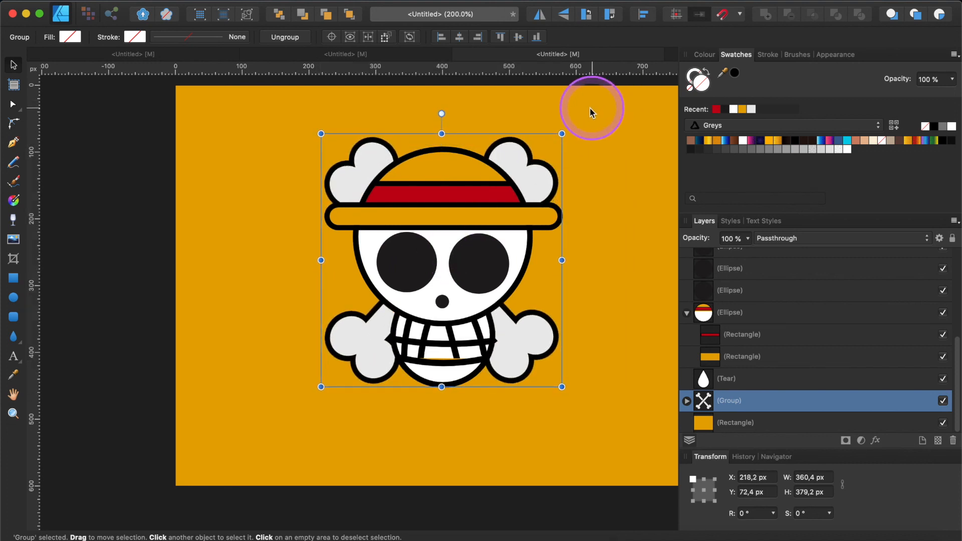
drag(561, 134, 592, 102)
drag(545, 148, 531, 157)
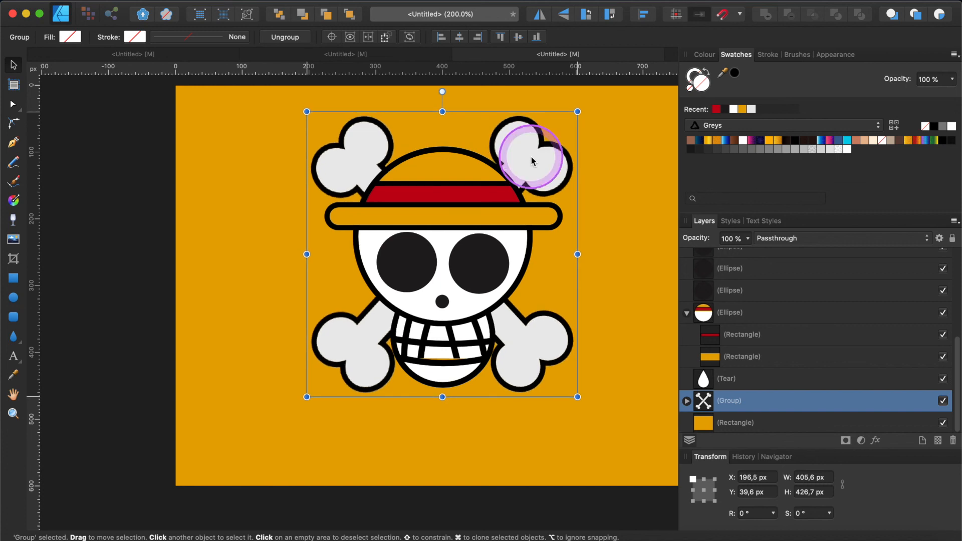